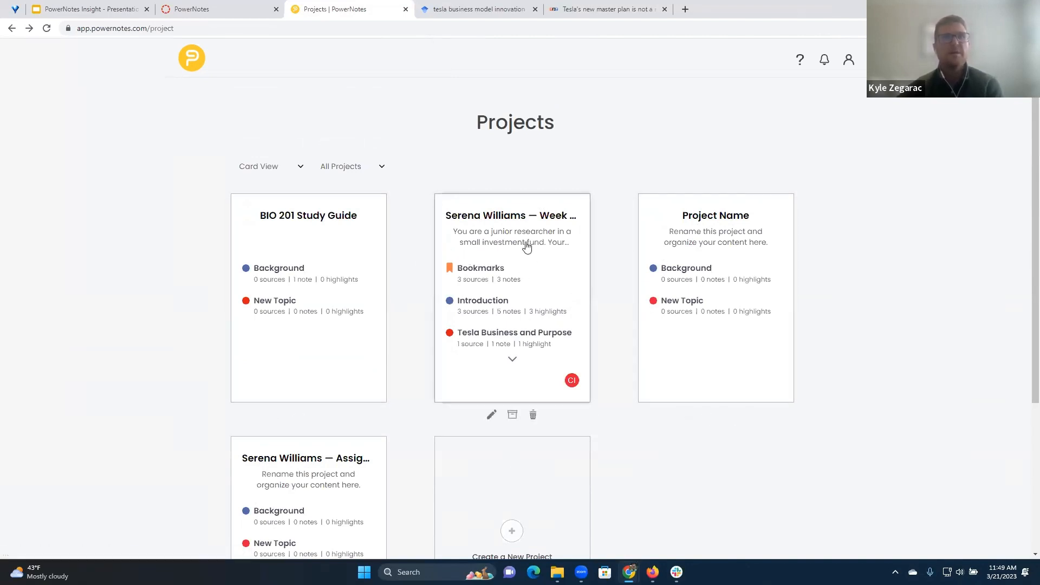
Step: Open the Week 6 Research Paper project and look through its bookmarks, topics and collected quotes
left_click(478, 232)
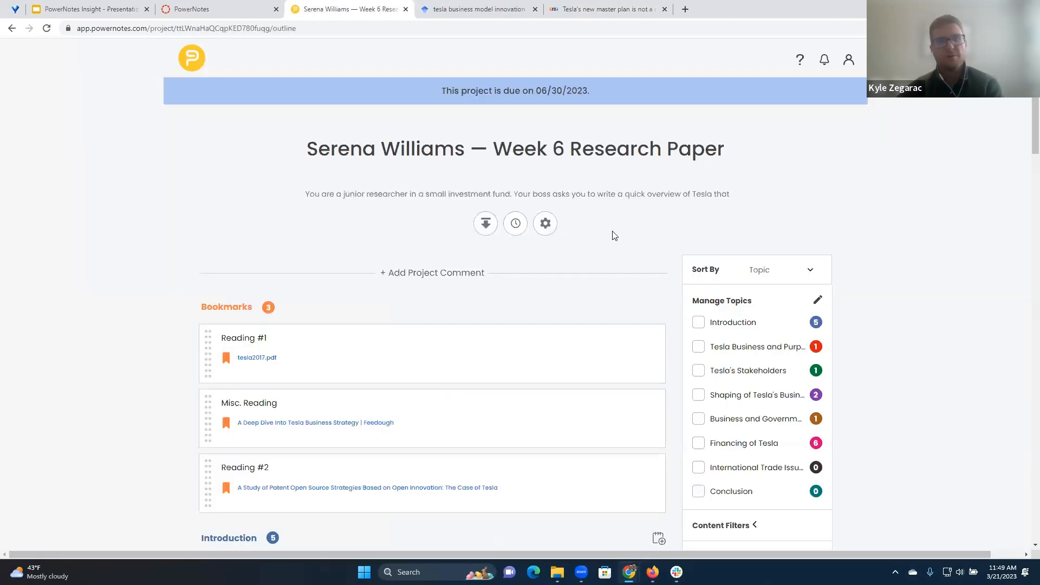
scroll(363, 312, "down", 2)
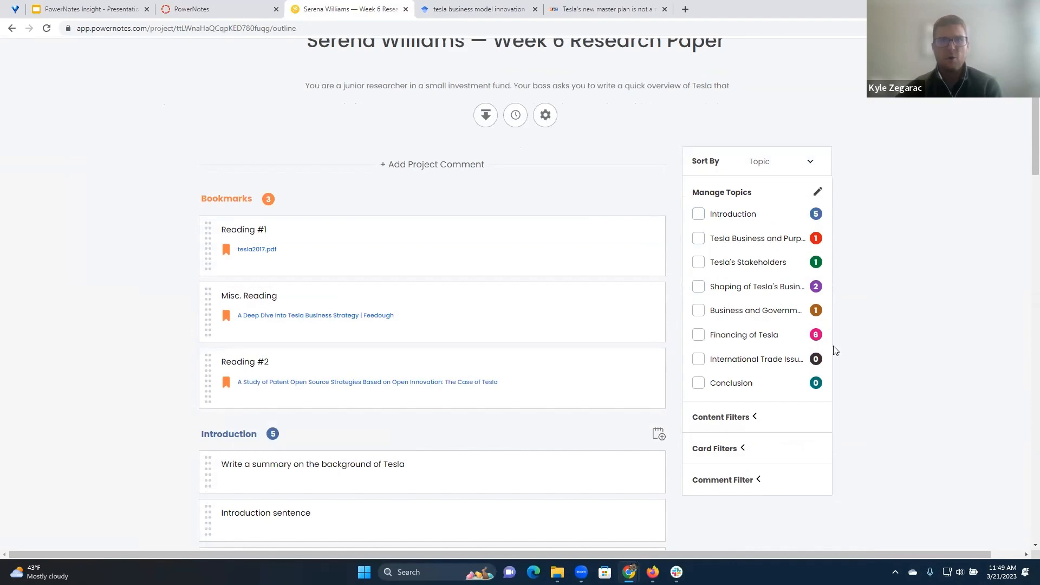
scroll(246, 347, "down", 2)
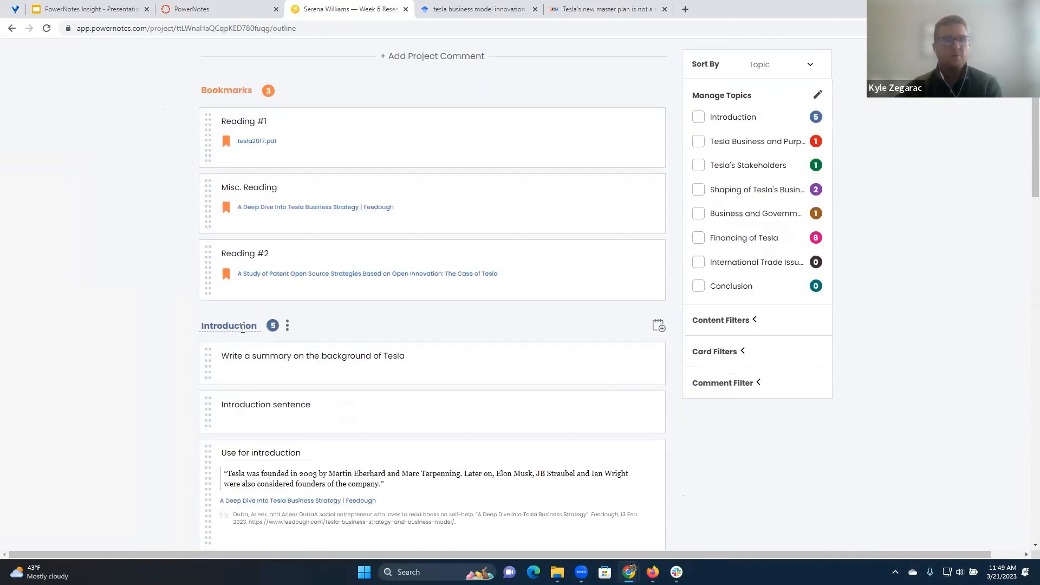
scroll(243, 327, "down", 6)
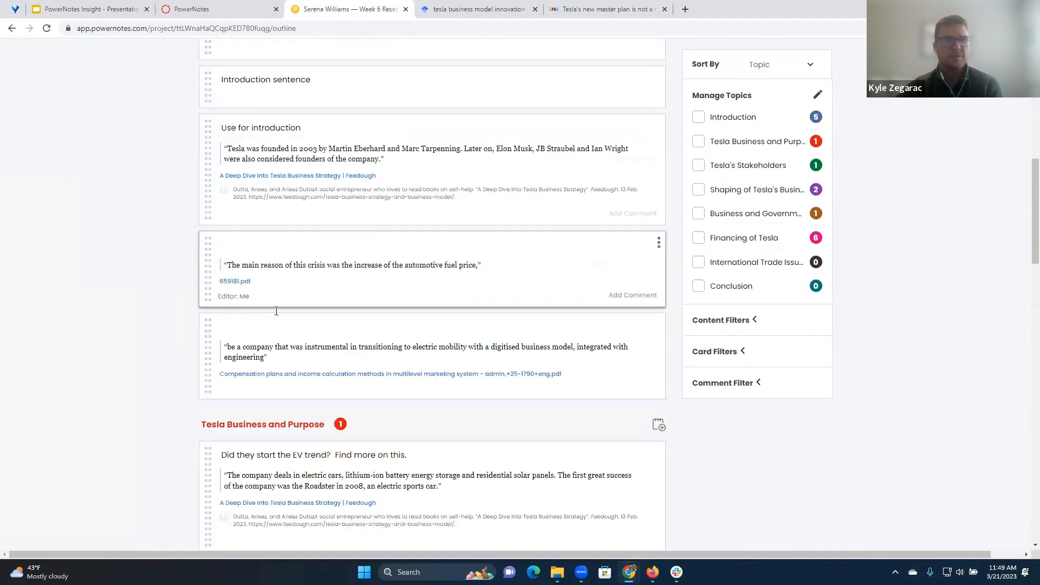
scroll(276, 311, "down", 3)
scroll(244, 326, "down", 2)
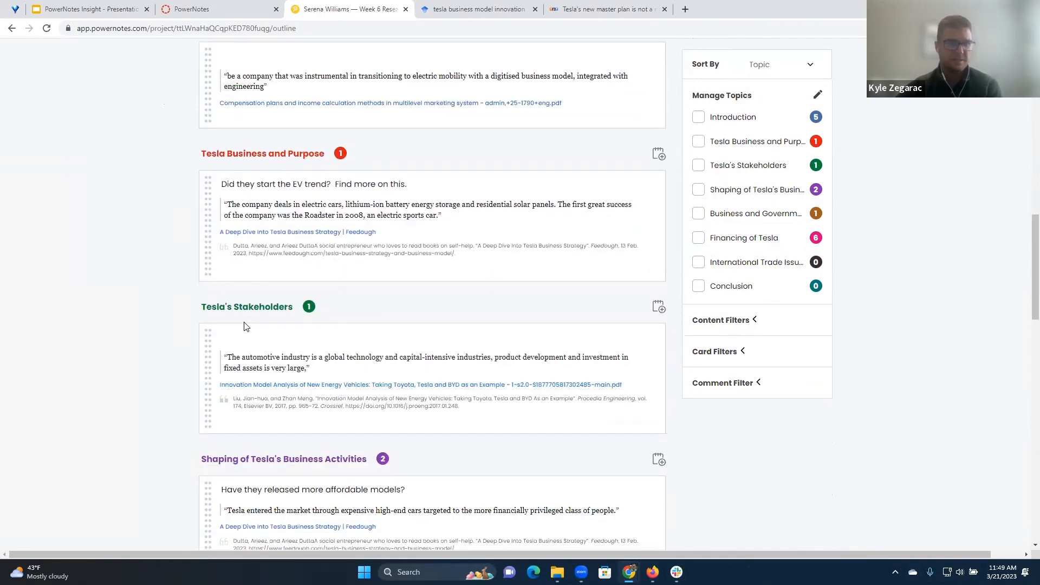
scroll(282, 352, "down", 2)
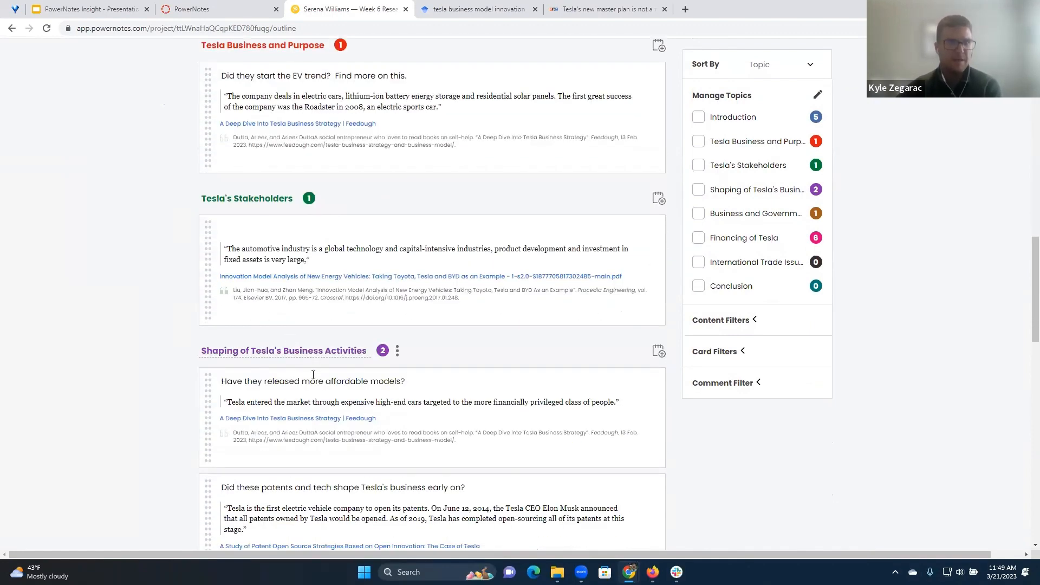
scroll(252, 353, "up", 3)
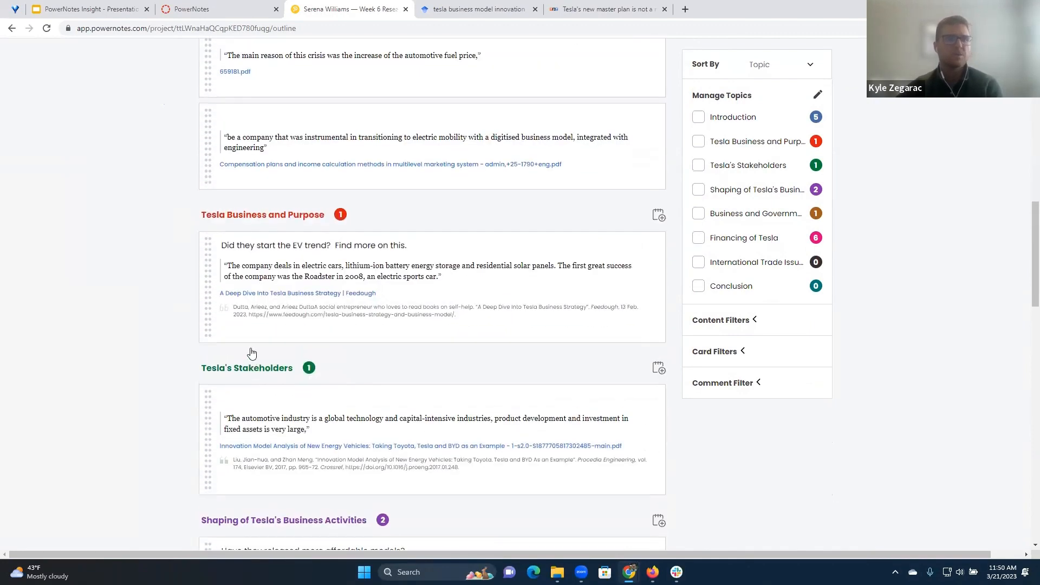
scroll(252, 353, "up", 12)
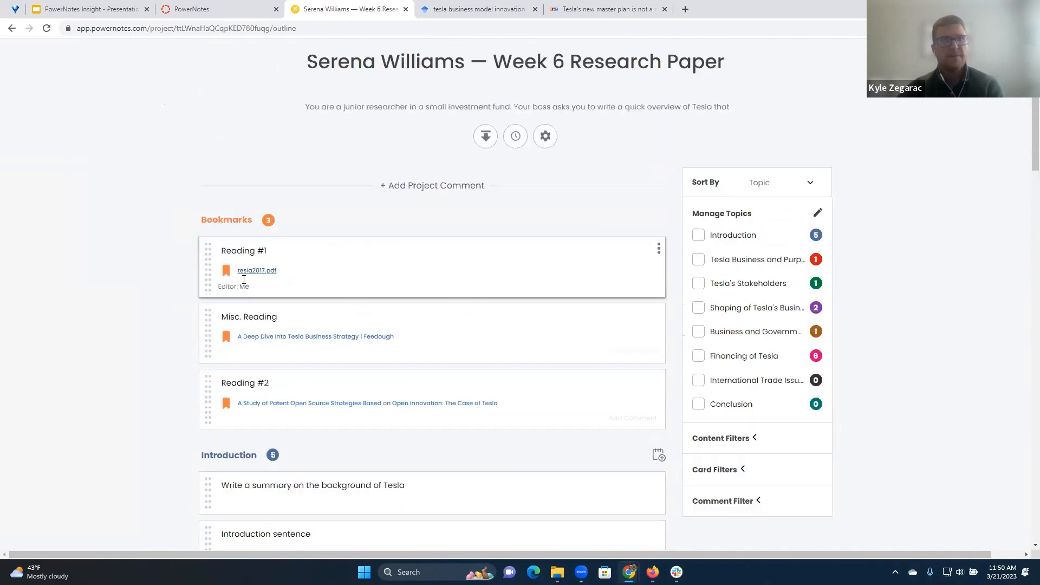
scroll(244, 280, "up", 2)
scroll(325, 301, "down", 2)
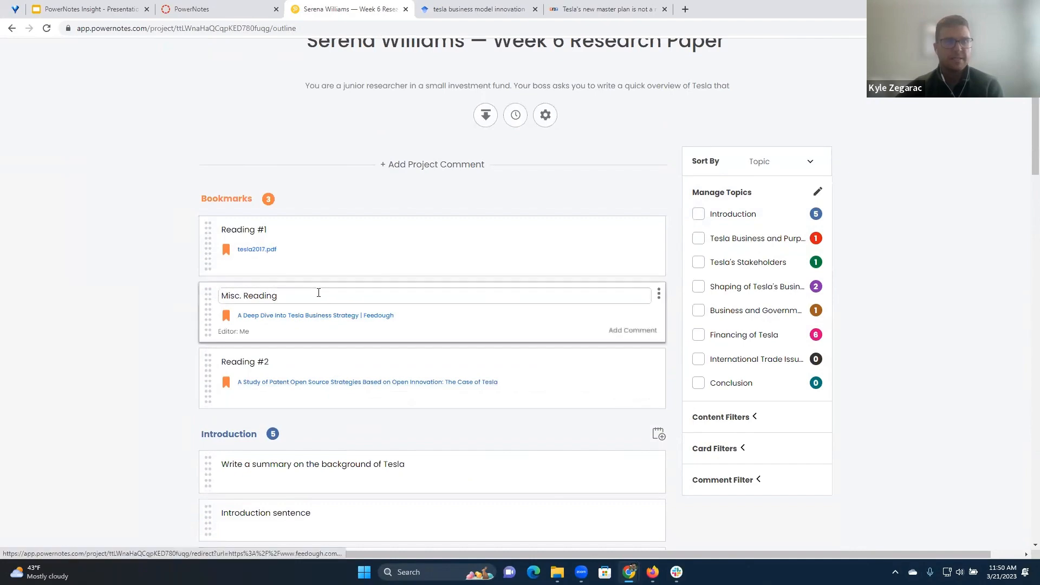
scroll(319, 292, "up", 2)
Step: Return to the projects overview, reopen the Week 6 Research Paper project and review its bookmarks and Introduction notes
left_click(193, 64)
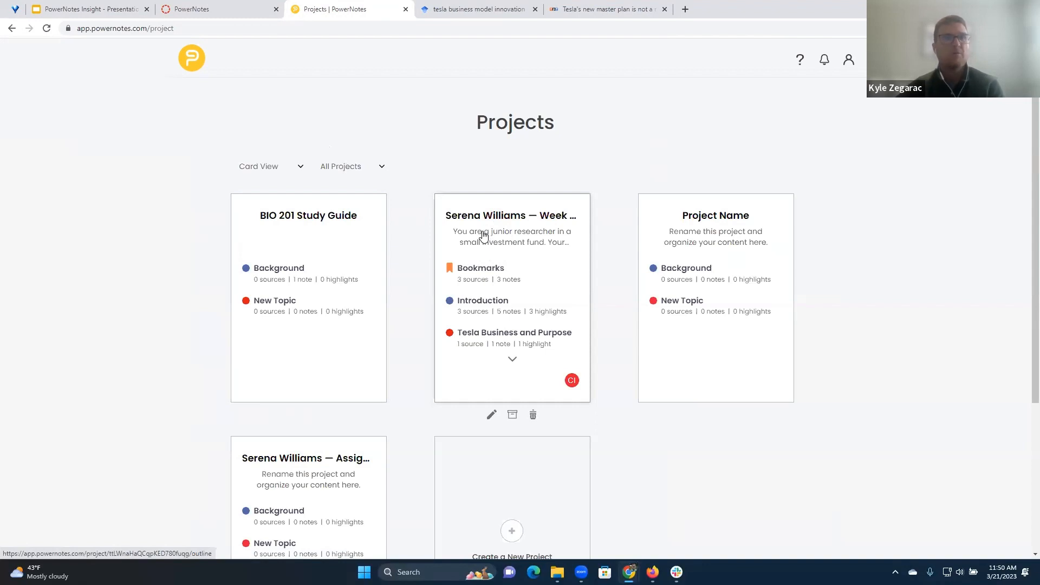
left_click(515, 244)
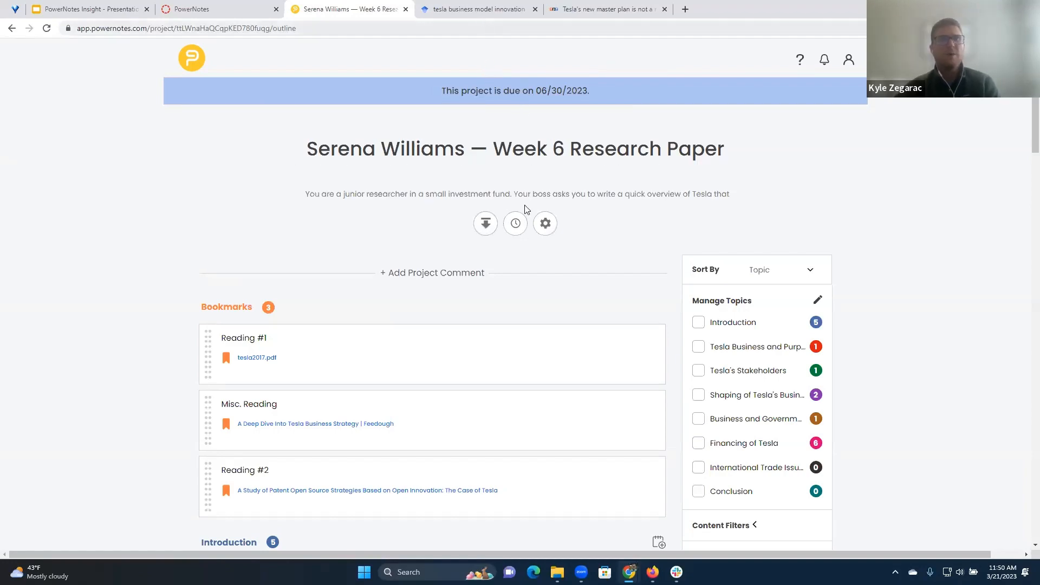
scroll(439, 278, "down", 2)
scroll(439, 278, "down", 5)
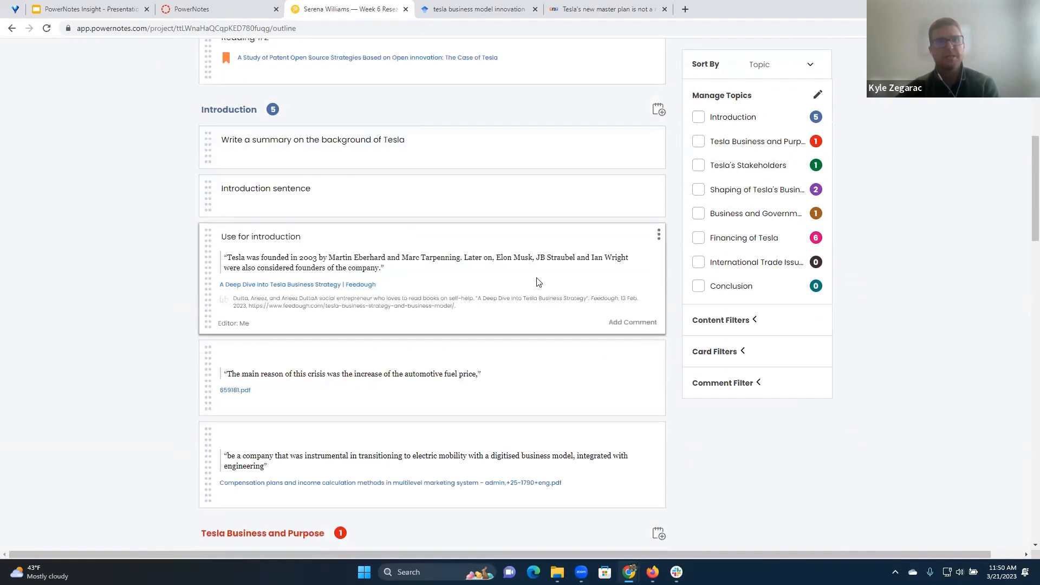
scroll(540, 285, "up", 2)
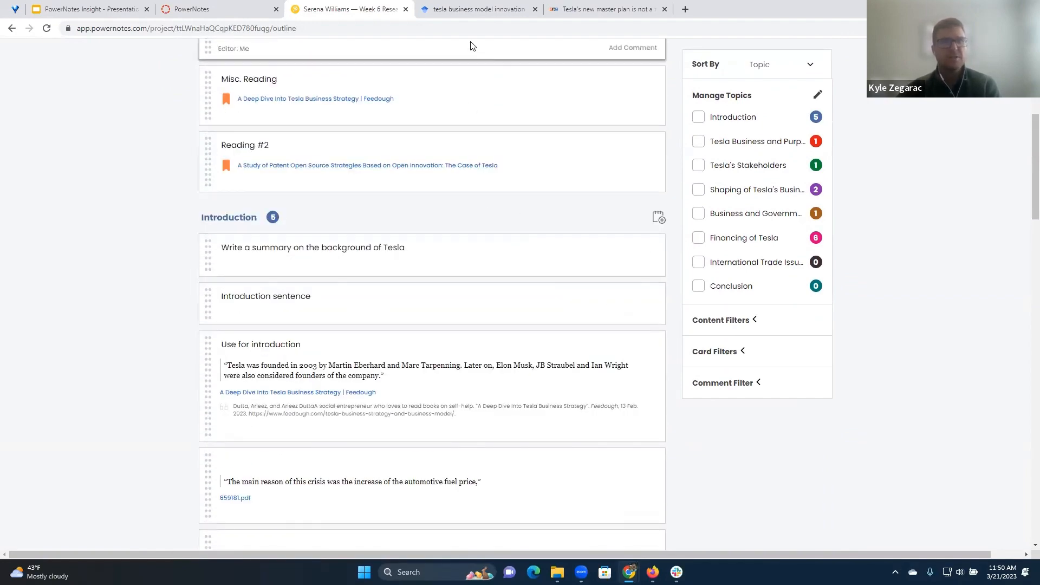
left_click(518, 81)
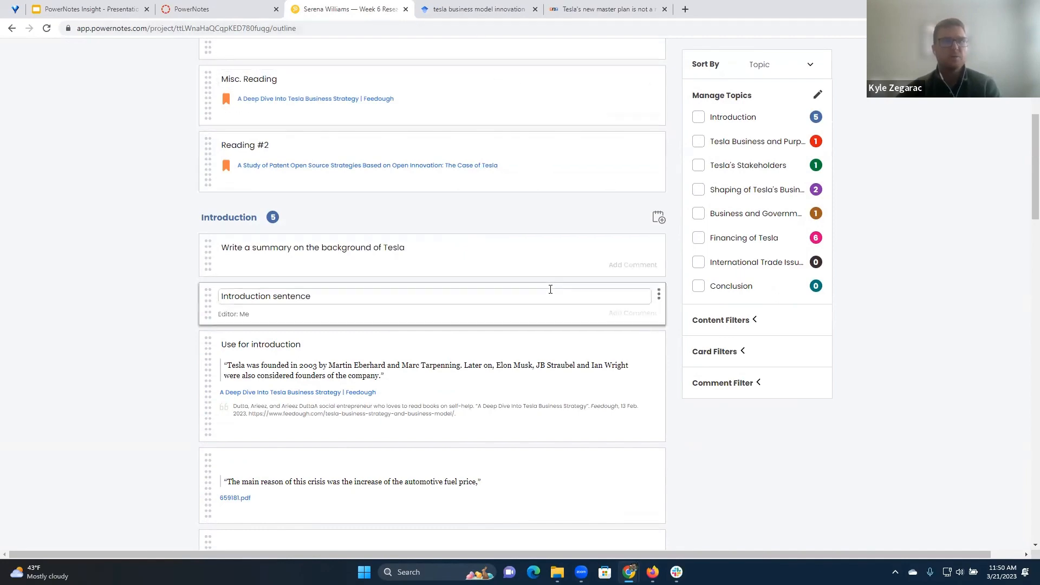
scroll(561, 303, "up", 3)
scroll(562, 305, "up", 3)
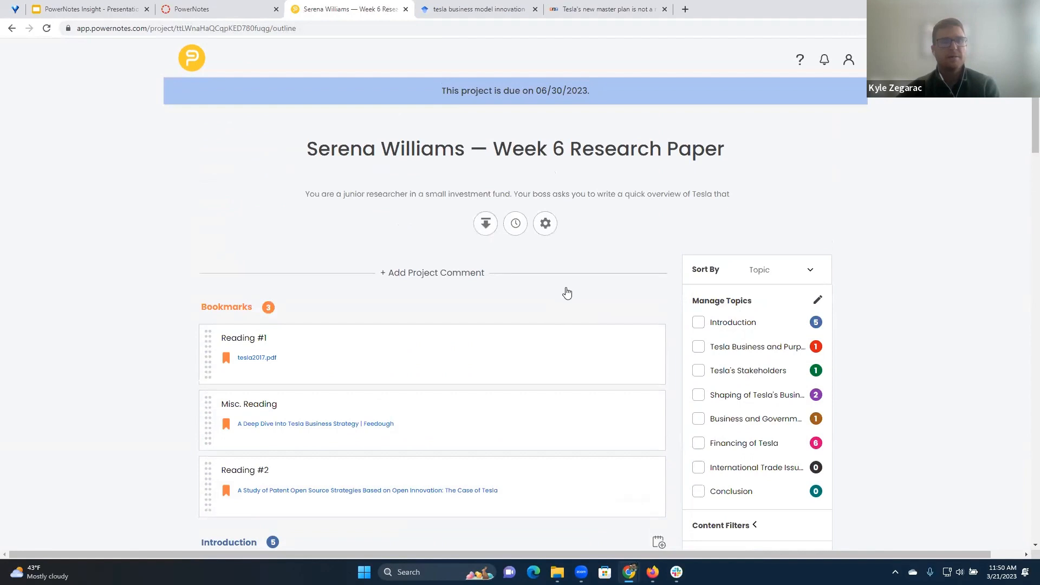
Step: Switch to the Google Scholar results for "tesla business model innovation" and check the options in the PowerNotes extension menu
left_click(487, 13)
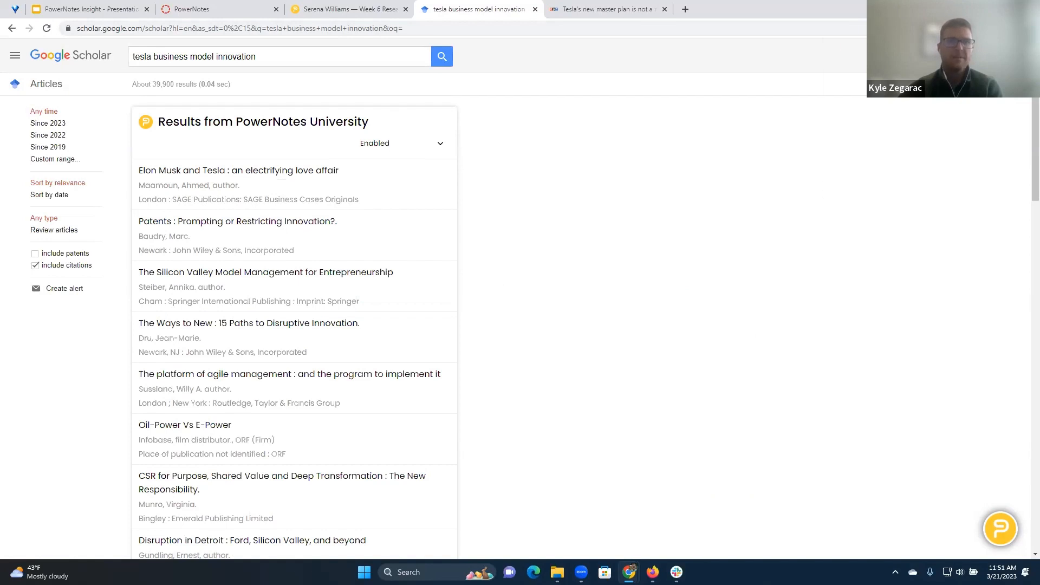
left_click(958, 28)
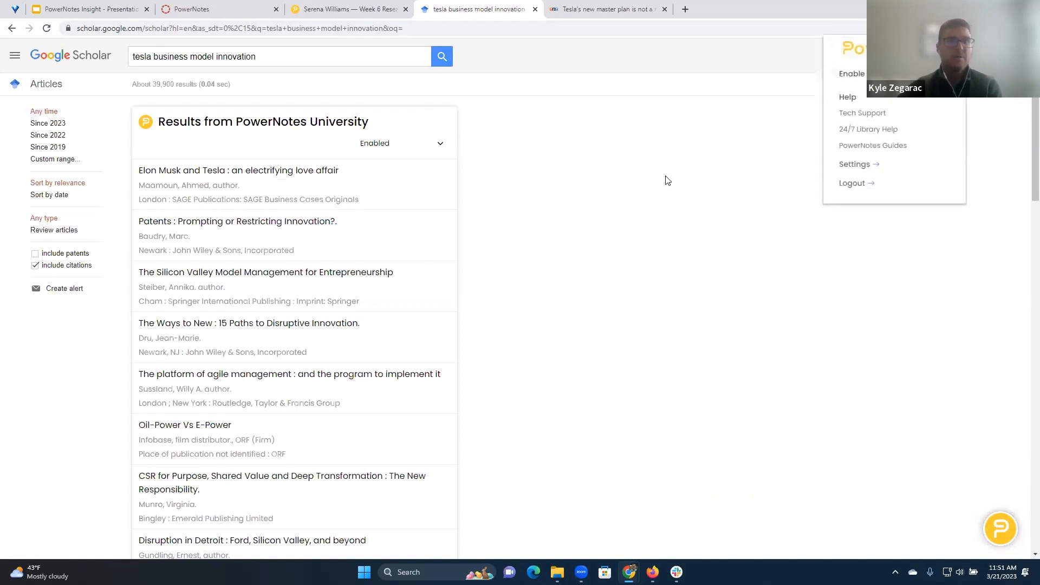
left_click(675, 157)
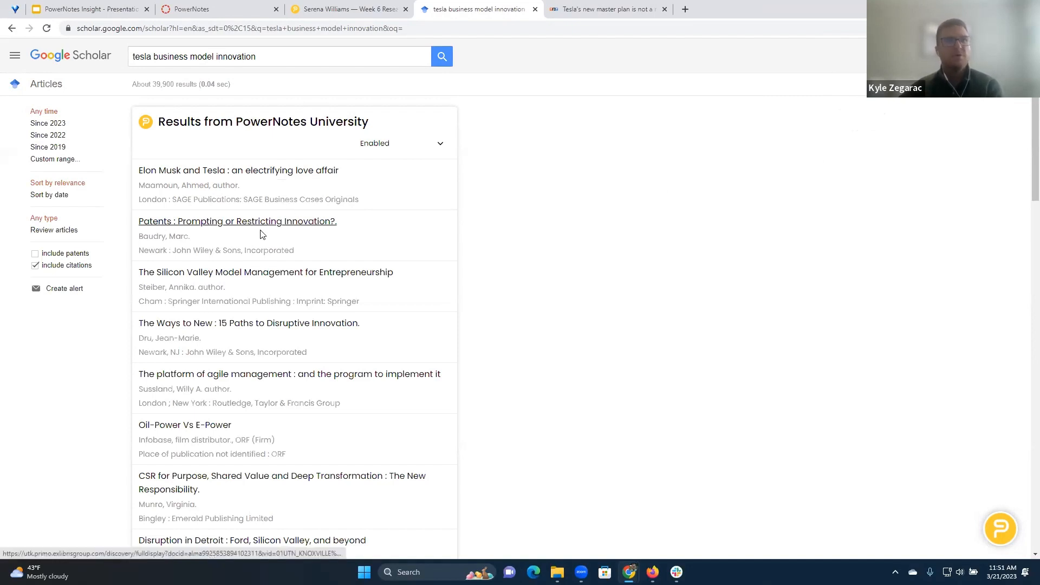
Step: Examine the PowerNotes University library results and the regular Google Scholar articles listed below them
scroll(250, 242, "down", 1)
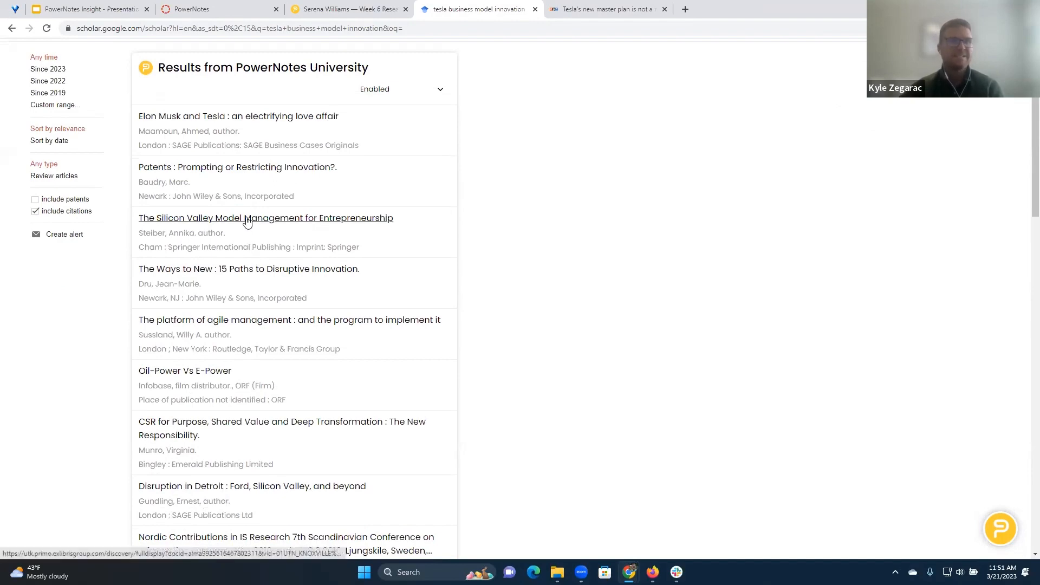
scroll(254, 230, "down", 4)
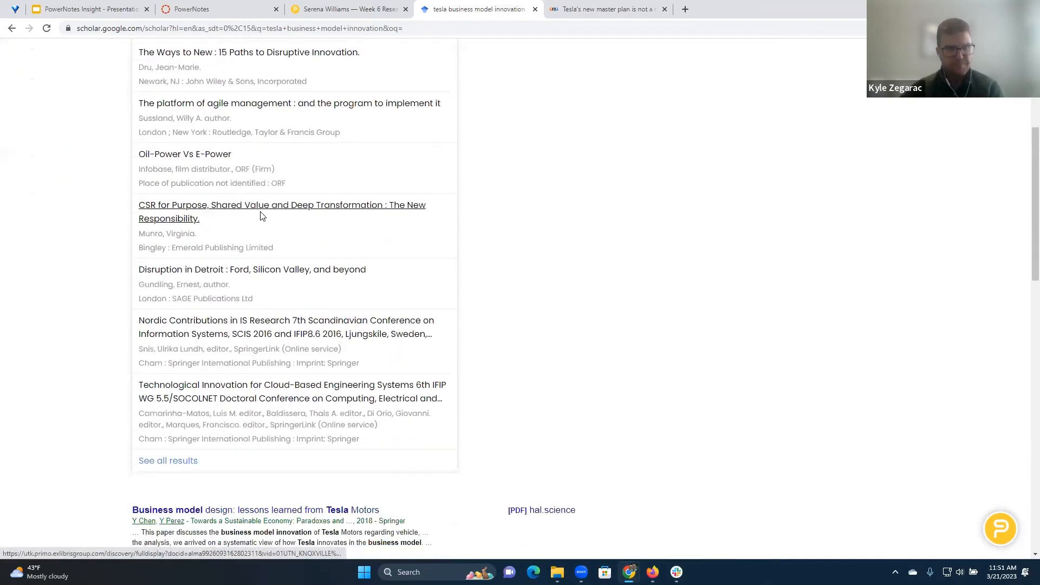
scroll(260, 216, "down", 2)
scroll(157, 357, "down", 2)
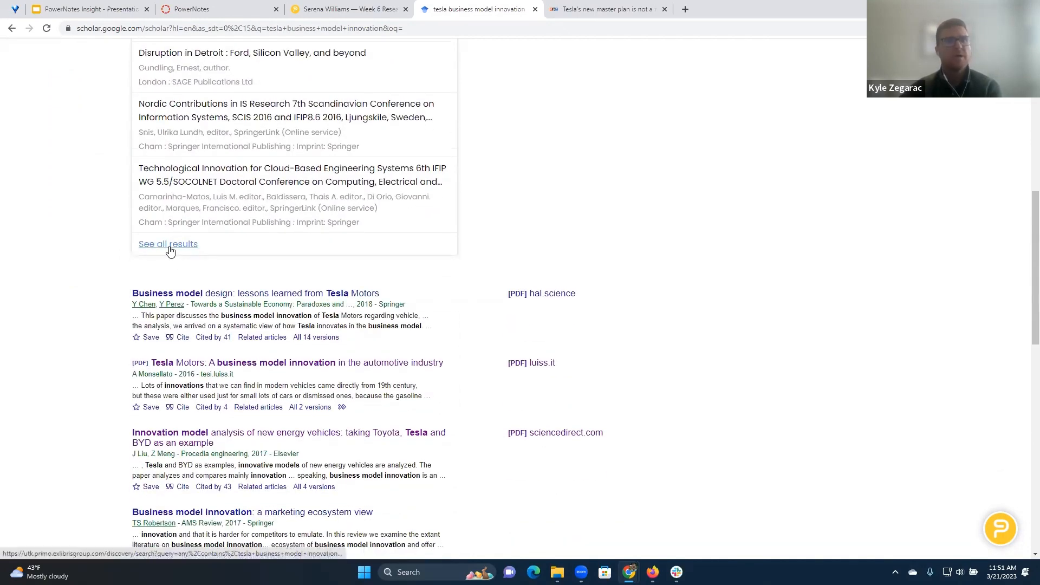
scroll(197, 270, "up", 9)
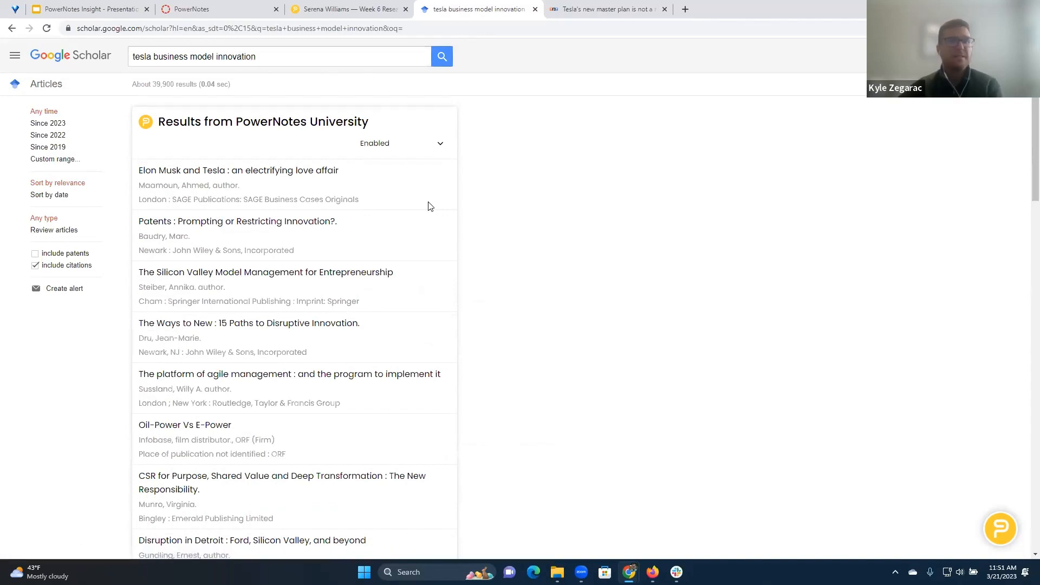
scroll(391, 279, "down", 4)
scroll(387, 304, "up", 4)
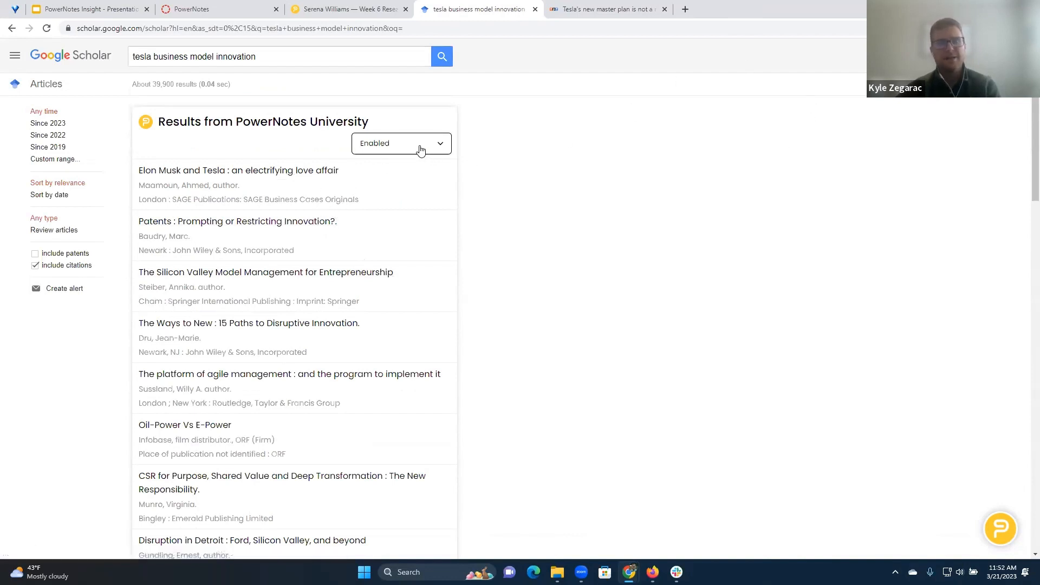
scroll(421, 150, "down", 6)
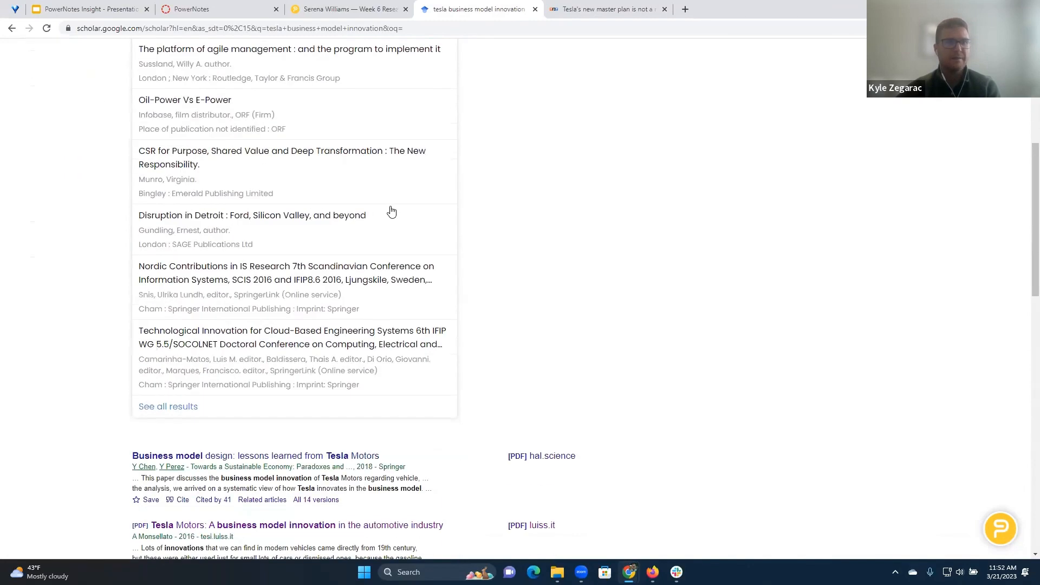
scroll(392, 211, "down", 3)
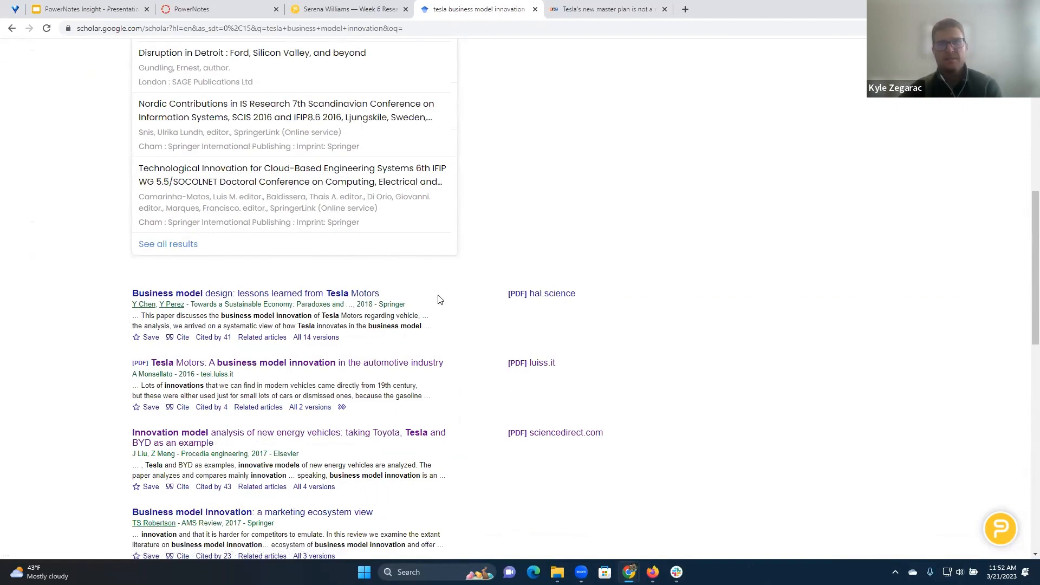
Step: On the NPR article about Tesla's master plan, open the PowerNotes project outline, widen it slightly and look through its entries
left_click(585, 13)
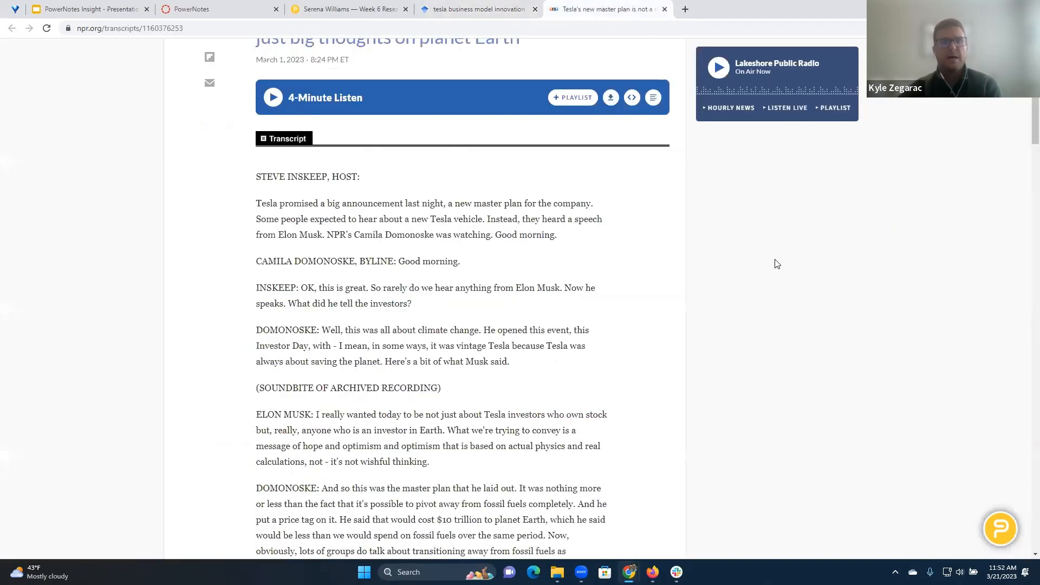
left_click(1002, 529)
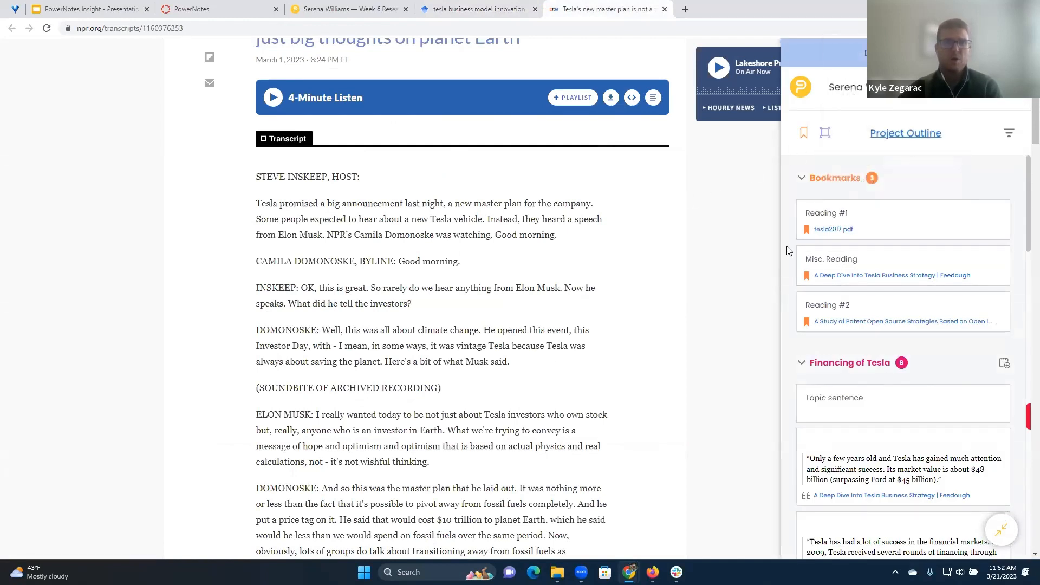
left_click_drag(782, 247, 759, 247)
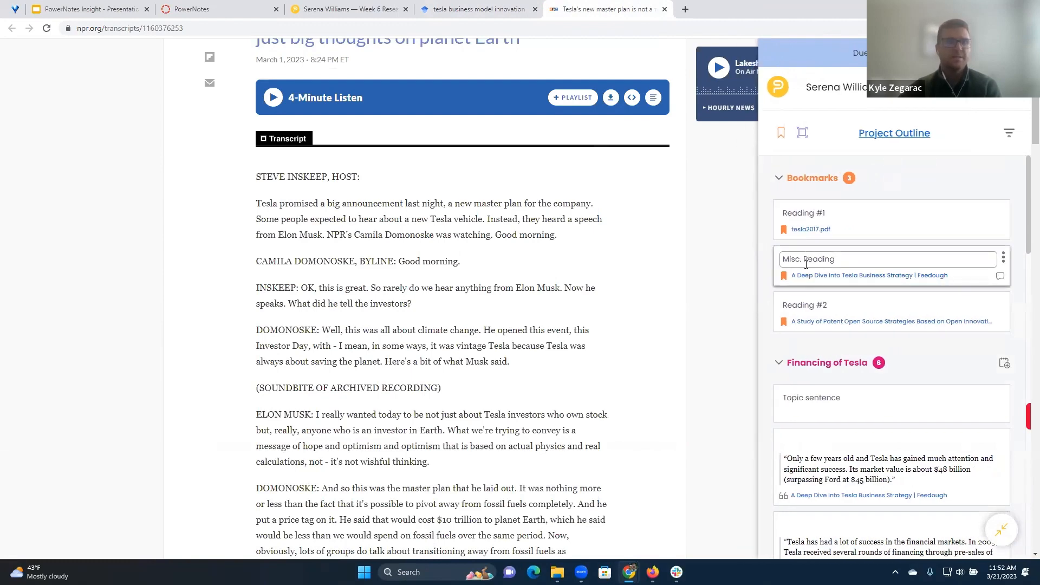
scroll(837, 271, "down", 1)
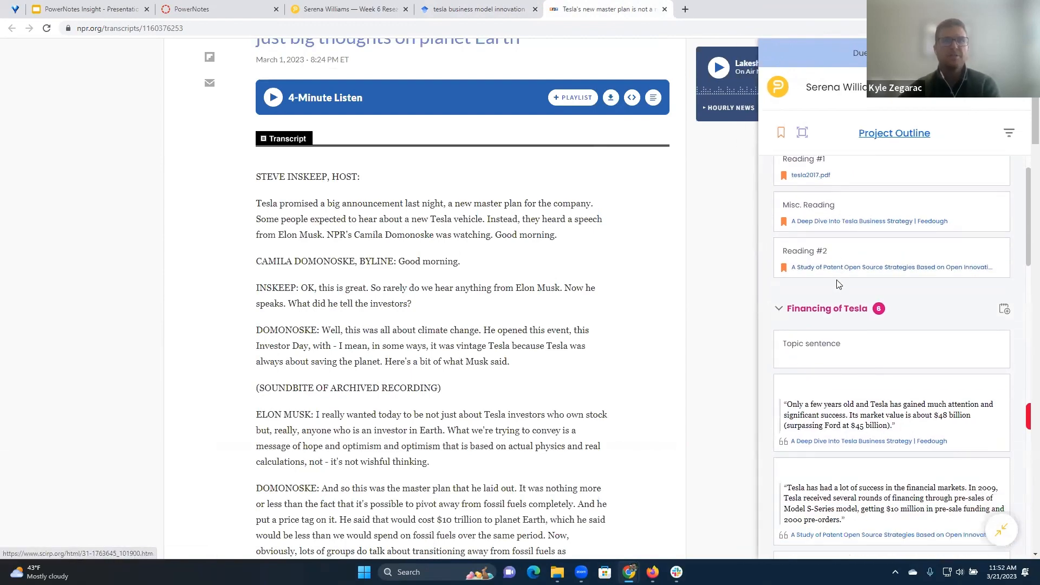
scroll(856, 260, "up", 4)
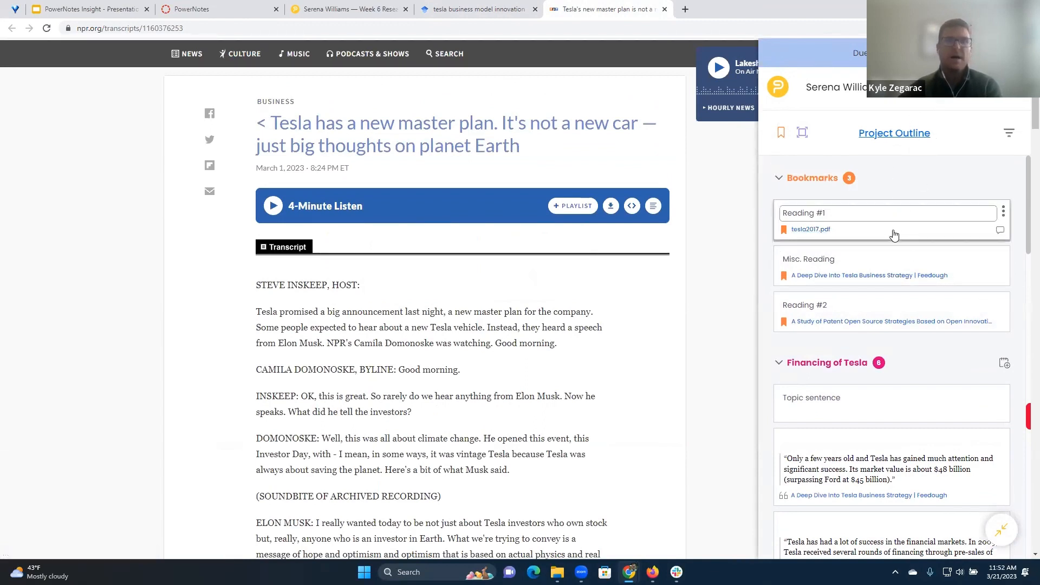
scroll(883, 260, "down", 1)
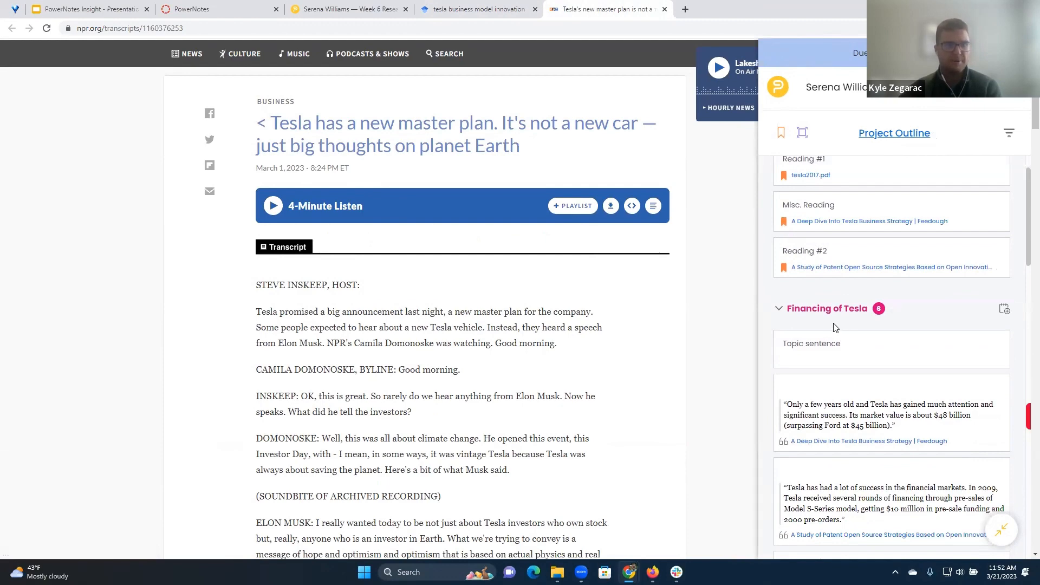
scroll(835, 327, "down", 1)
Step: Highlight the passage from "just want to put some numbers on the table" to the paragraph's end under the Tesla Business and Purpose topic
scroll(604, 351, "down", 2)
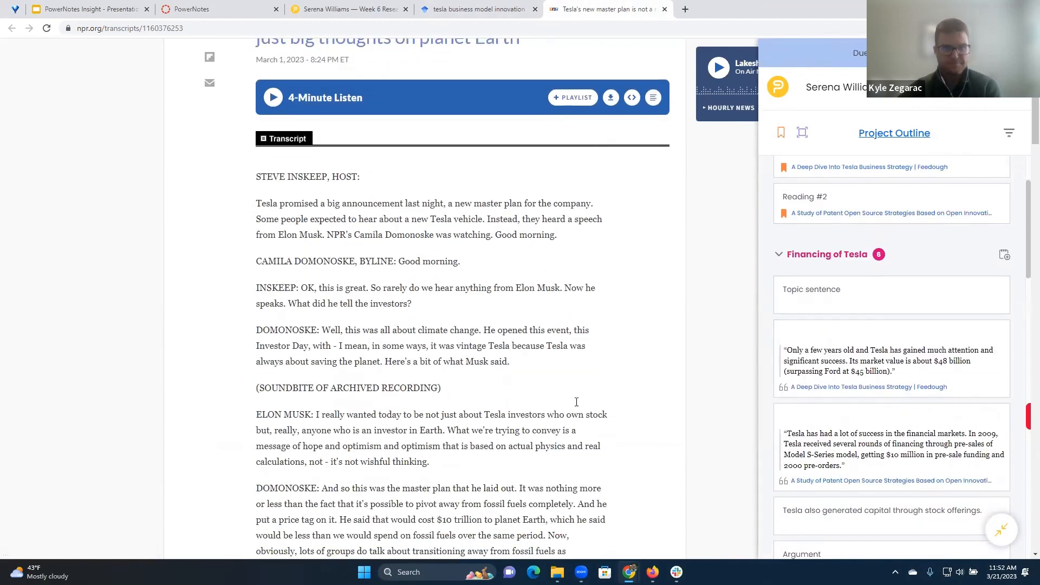
scroll(577, 402, "down", 2)
scroll(378, 353, "down", 4)
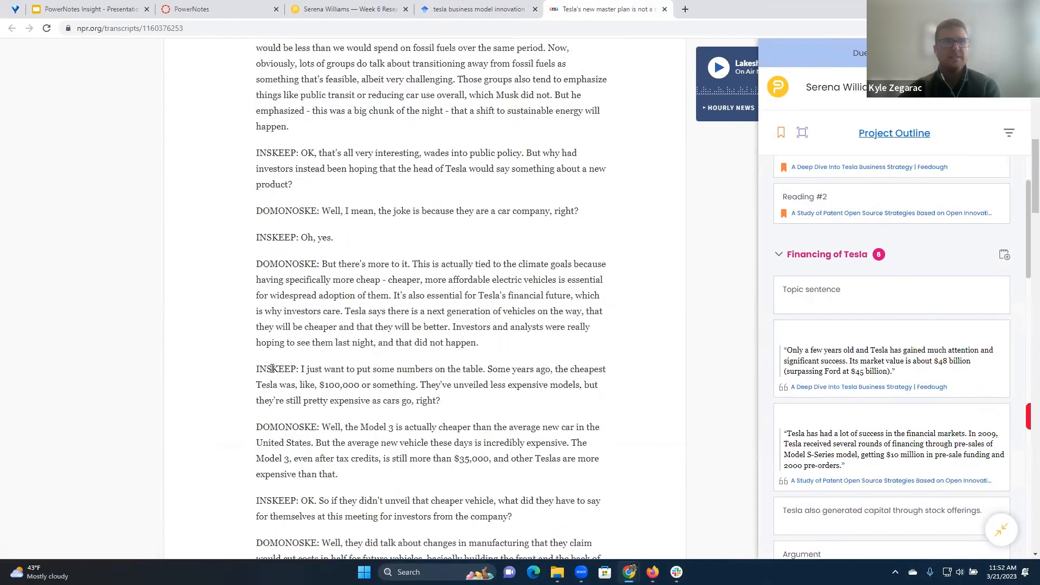
left_click_drag(307, 369, 439, 401)
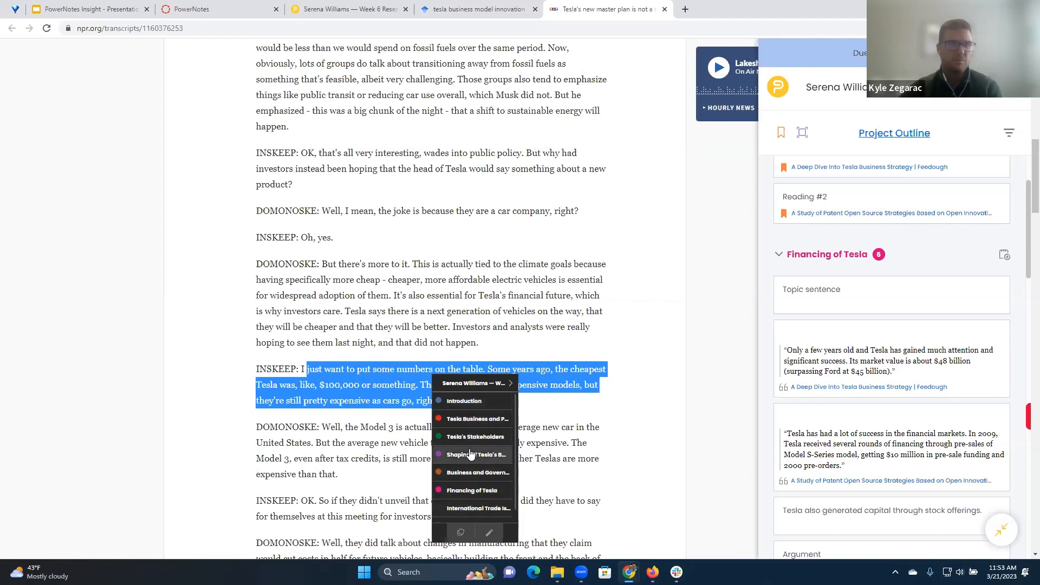
left_click(464, 420)
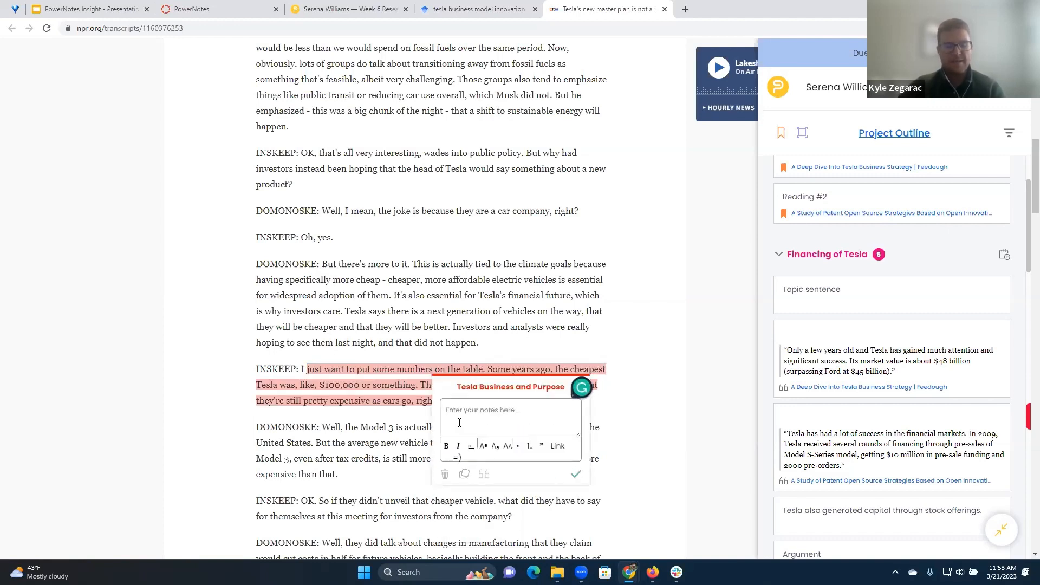
Step: Save the highlighted passage with the note "Notes. Summarize." and find its entry under Tesla Business and Purpose in the project outline
type("Notes. Summarize.")
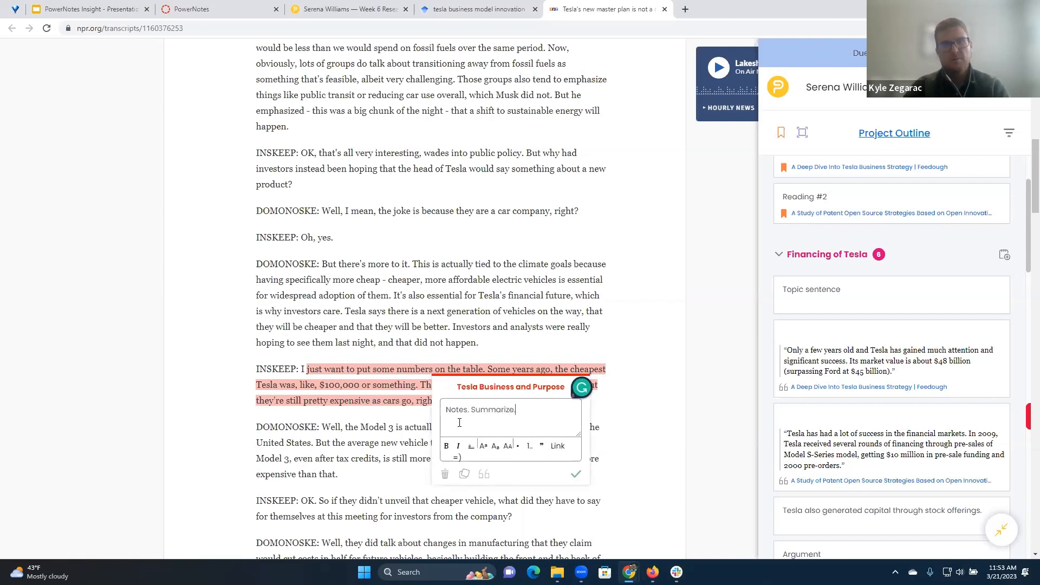
key("Return")
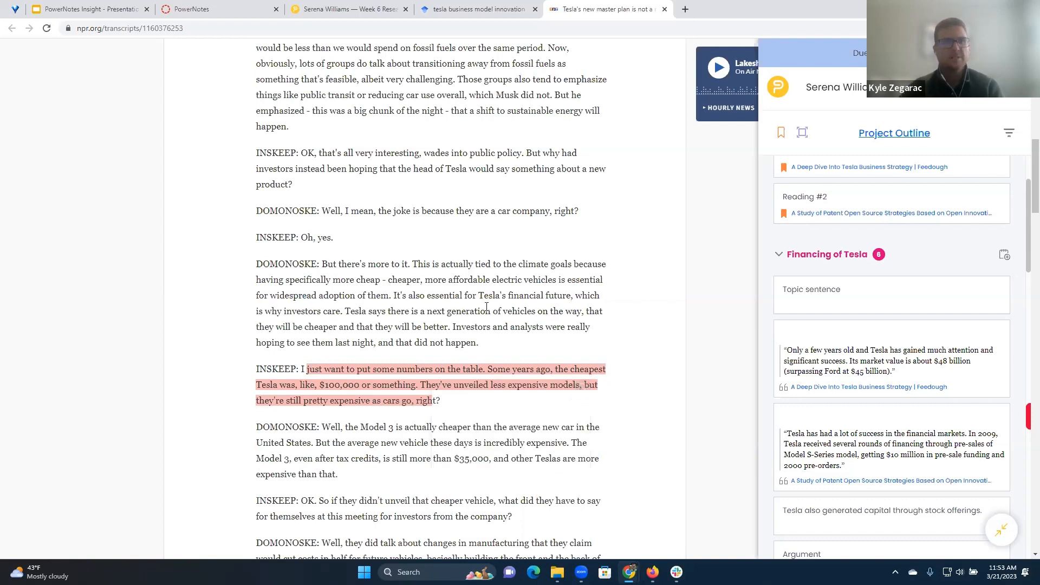
scroll(486, 307, "up", 2)
scroll(817, 343, "up", 2)
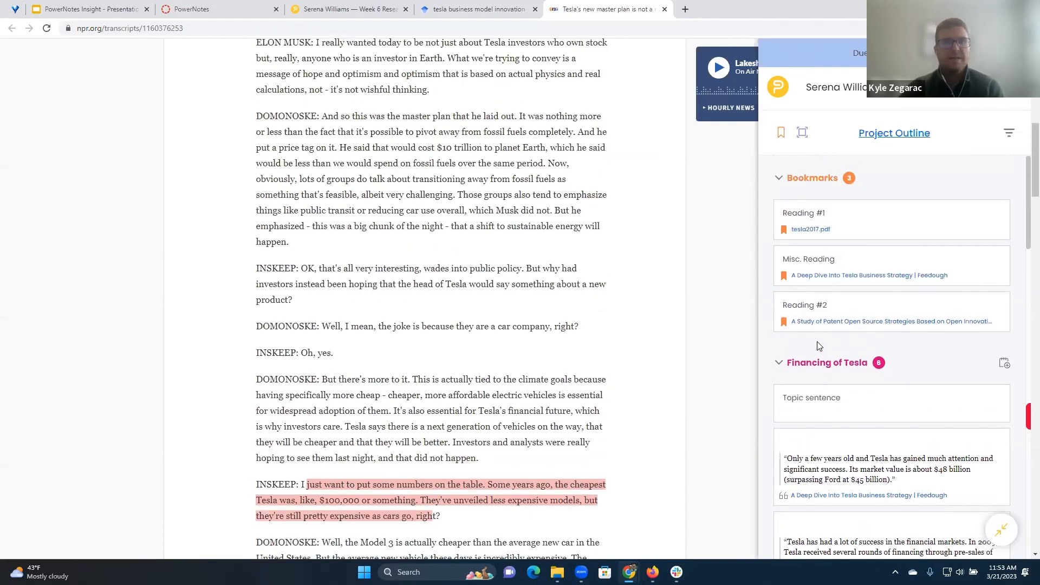
scroll(820, 345, "down", 15)
scroll(484, 348, "down", 1)
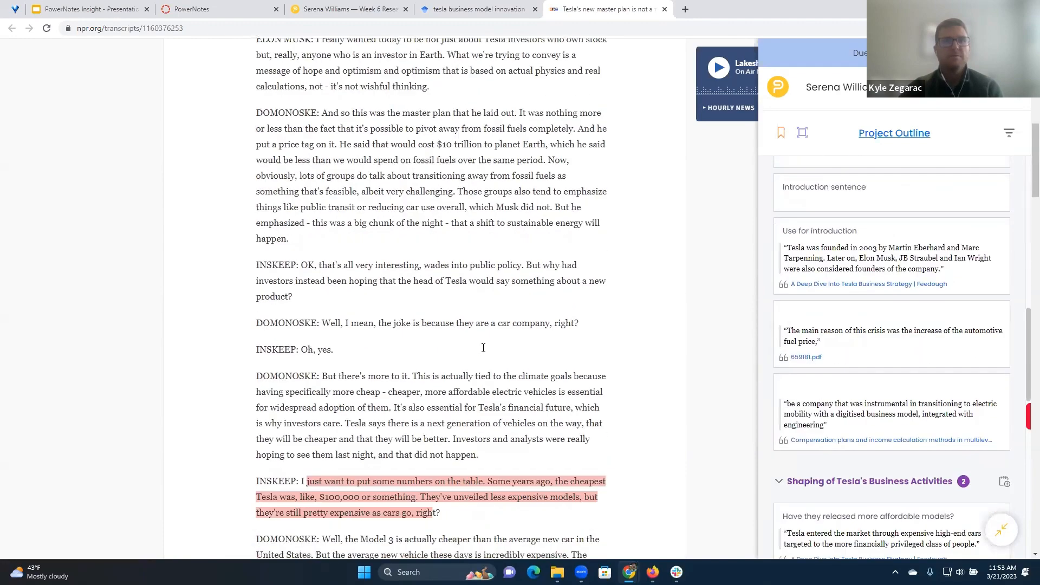
scroll(483, 348, "down", 4)
scroll(822, 360, "down", 7)
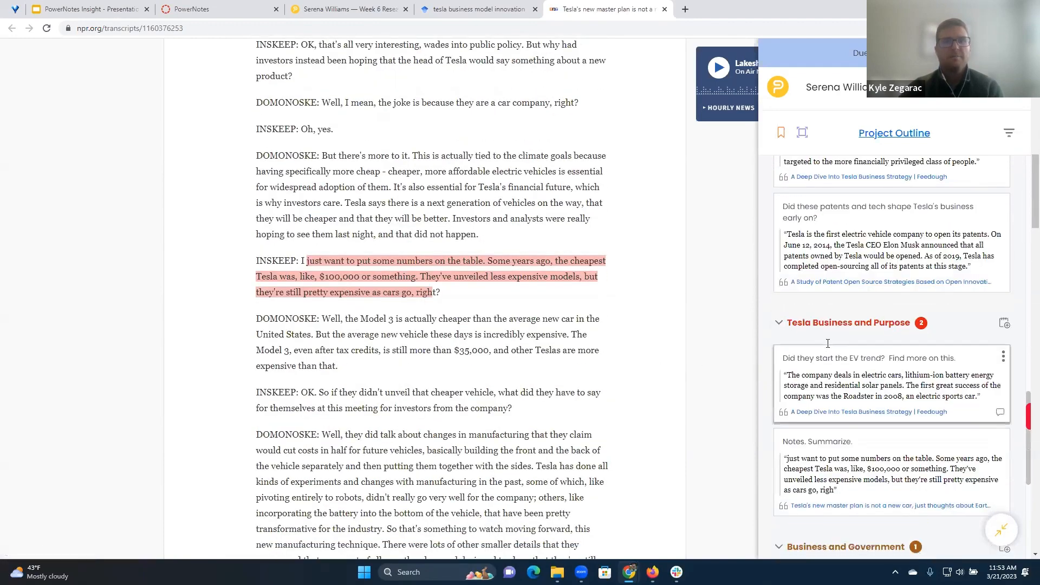
scroll(828, 343, "down", 3)
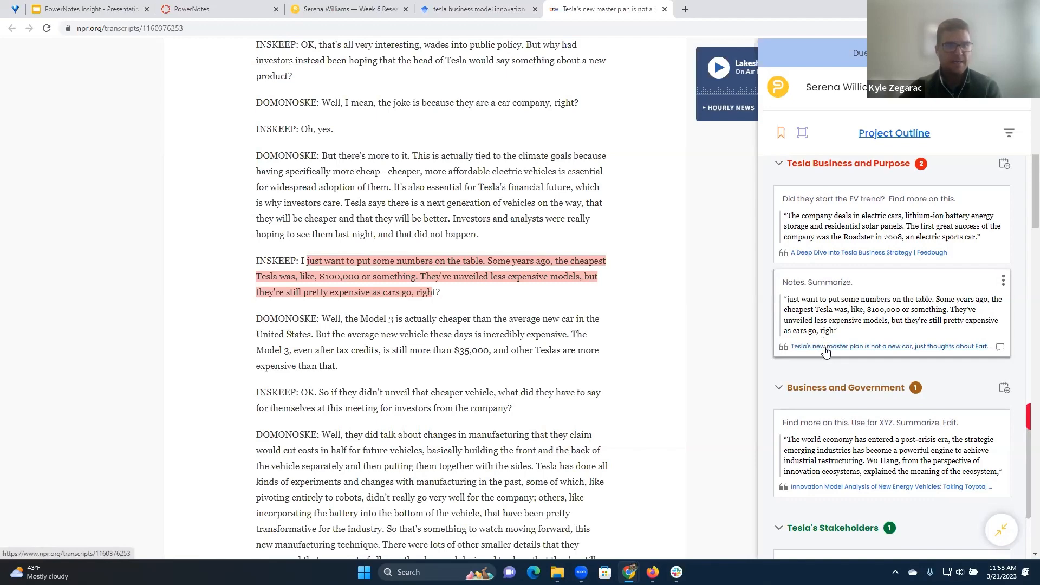
Step: Open the citation of the saved NPR passage, review its detailed citation information and save the citation in MLA (9th ed.) format
left_click(784, 348)
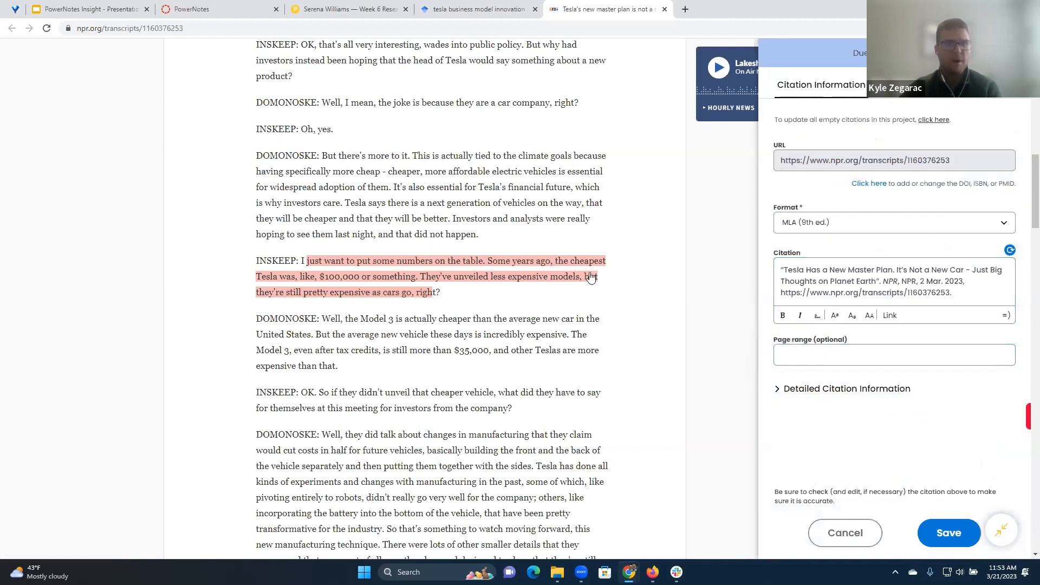
left_click(778, 391)
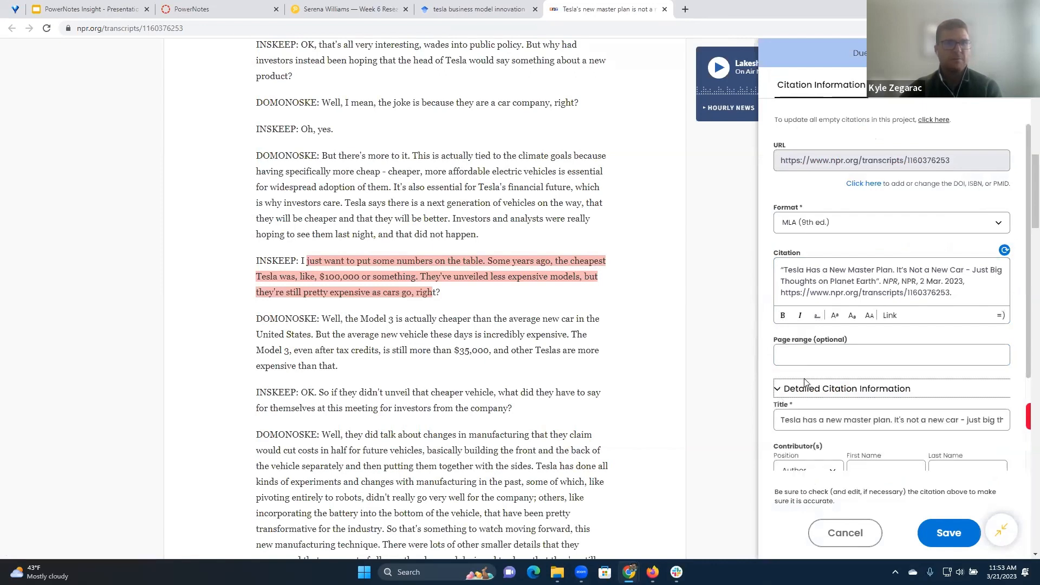
scroll(807, 383, "down", 1)
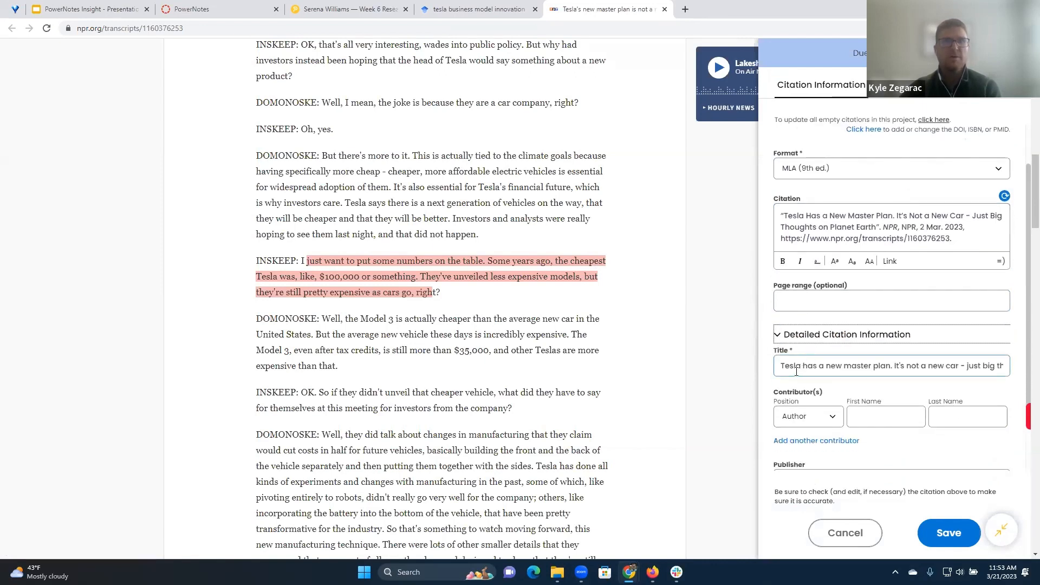
scroll(797, 371, "down", 1)
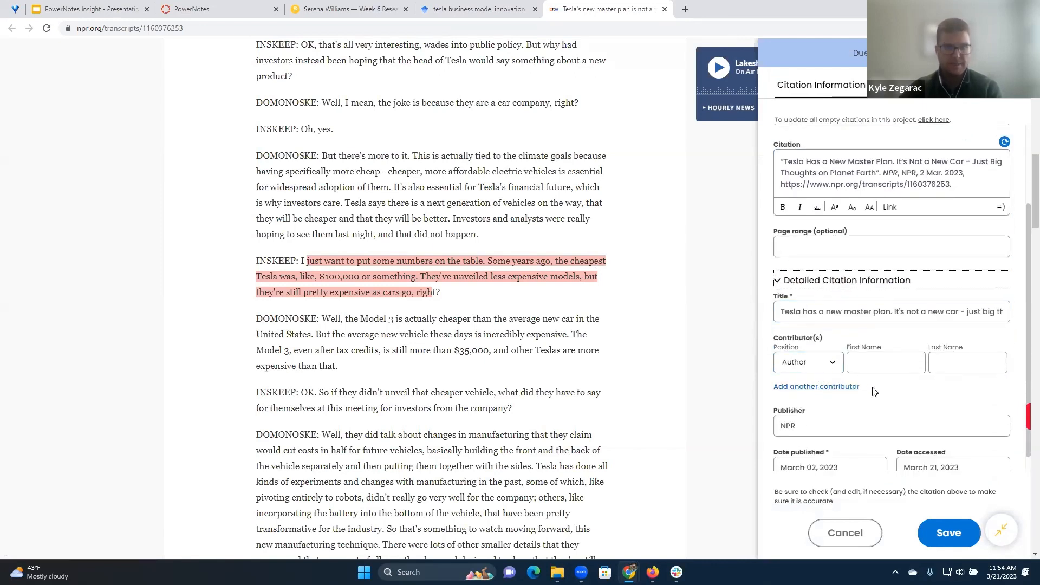
left_click(778, 281)
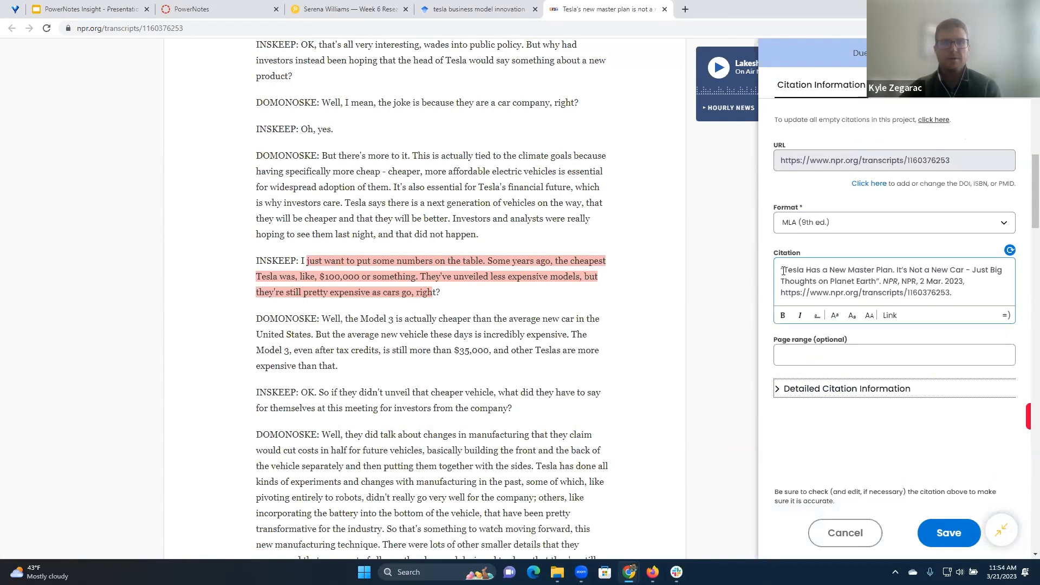
left_click(833, 270)
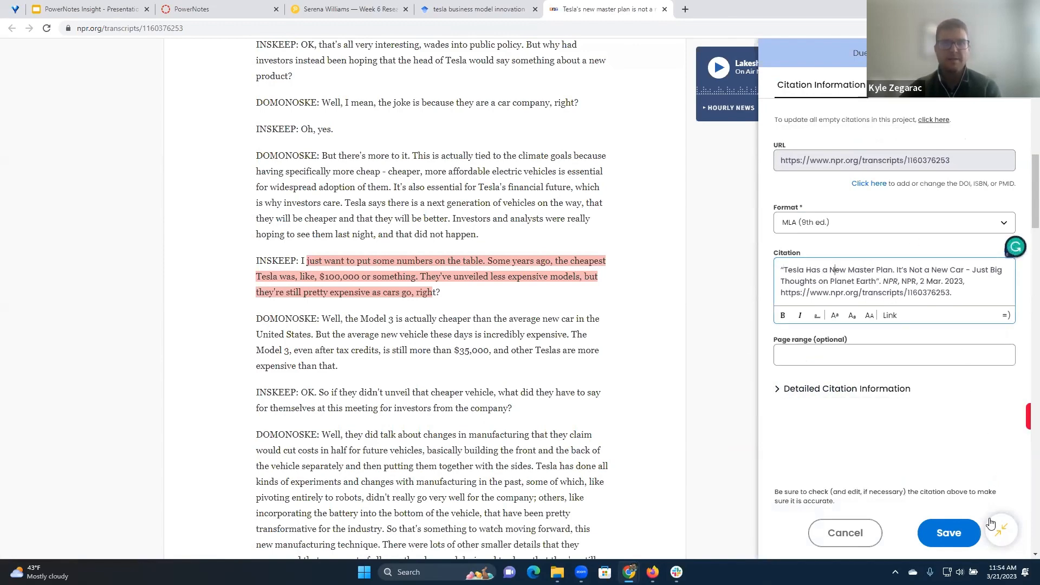
left_click(956, 536)
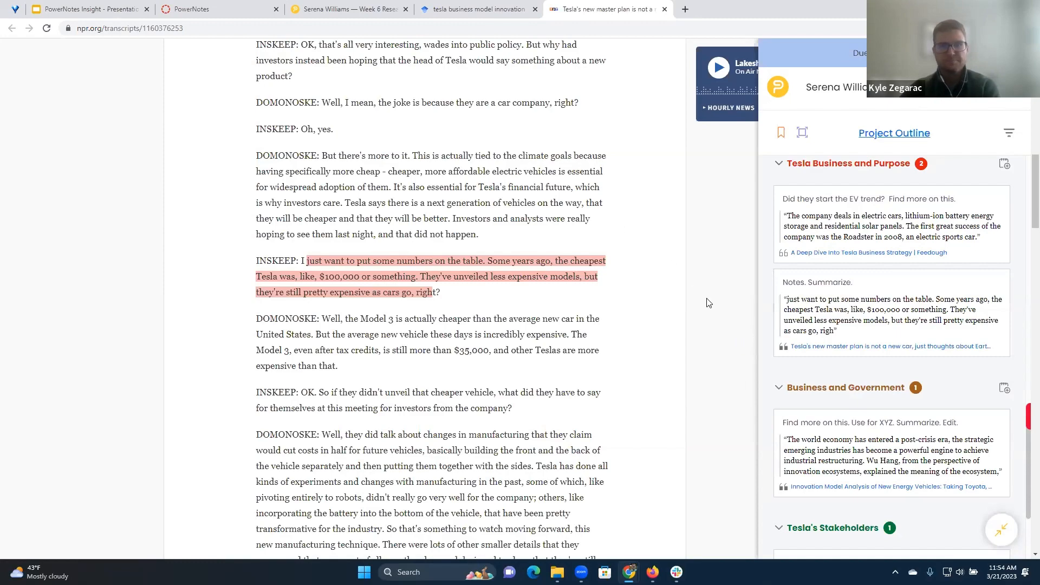
Step: Look back through the NPR article and the project outline up to its bookmarks, and check the list of available projects
scroll(812, 303, "up", 6)
scroll(558, 263, "up", 3)
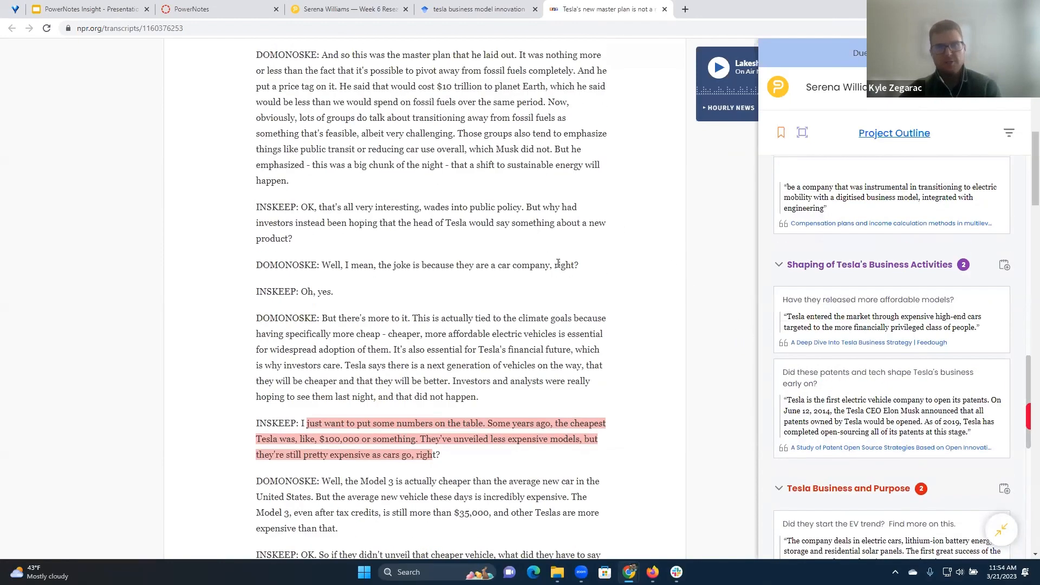
scroll(615, 272, "up", 3)
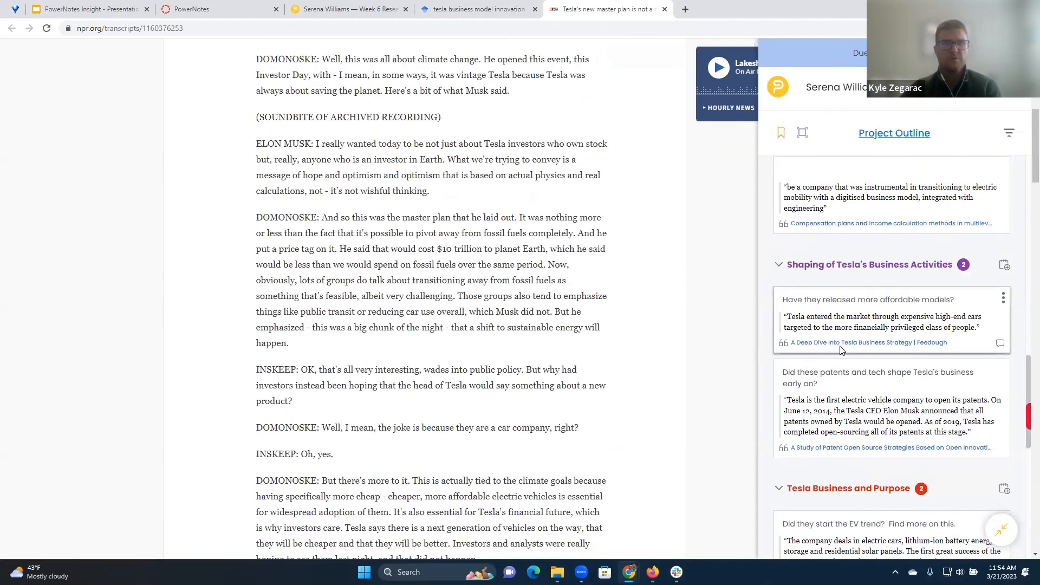
scroll(770, 347, "up", 2)
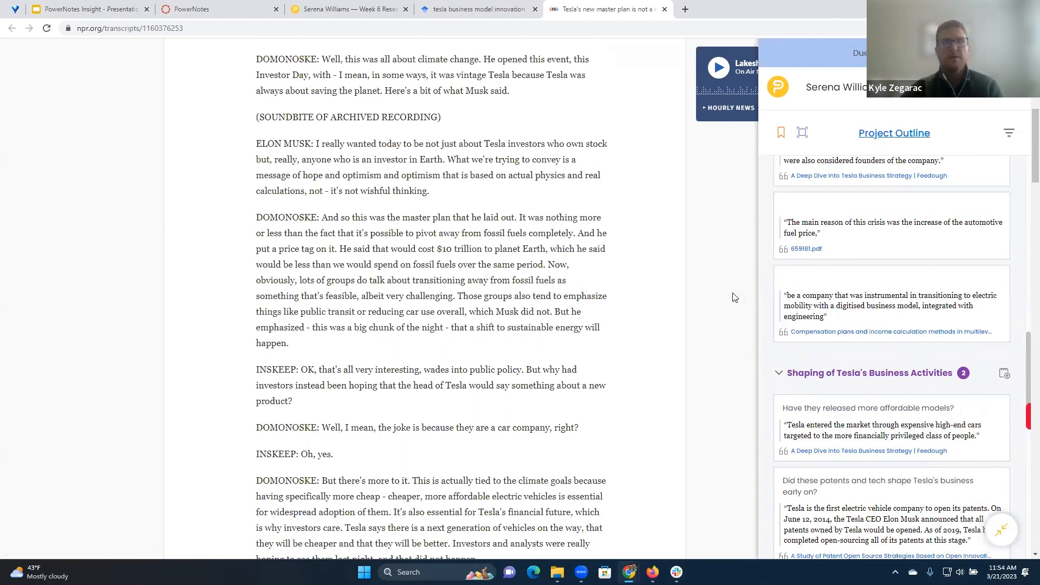
scroll(735, 297, "up", 7)
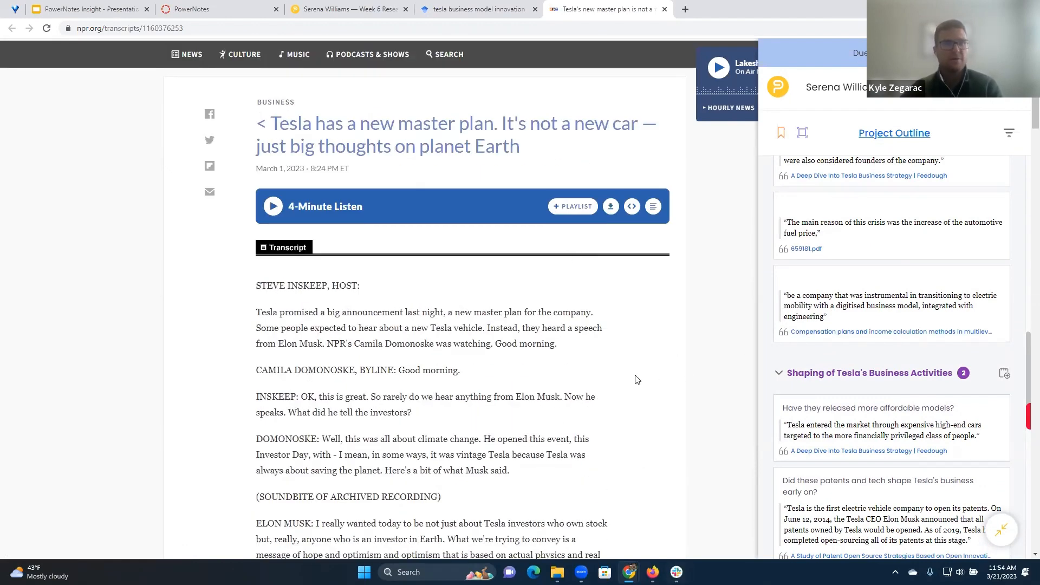
scroll(848, 274, "up", 4)
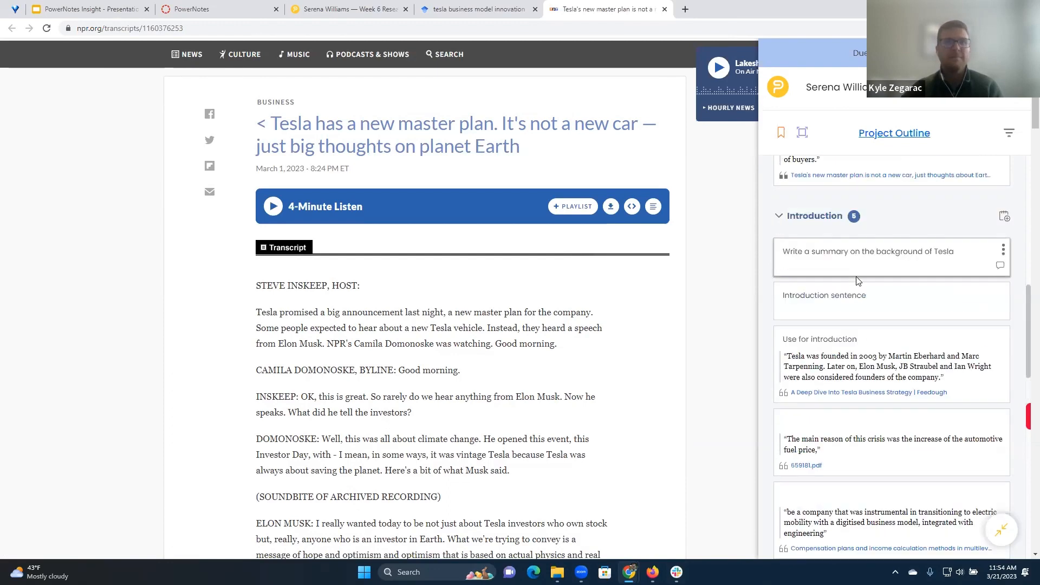
scroll(858, 281, "up", 10)
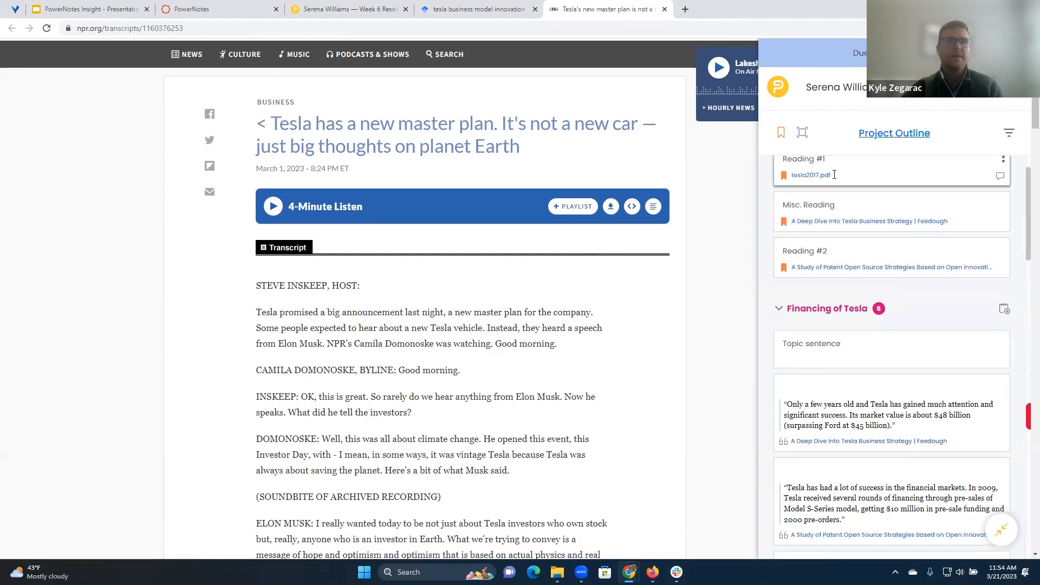
scroll(845, 244, "up", 1)
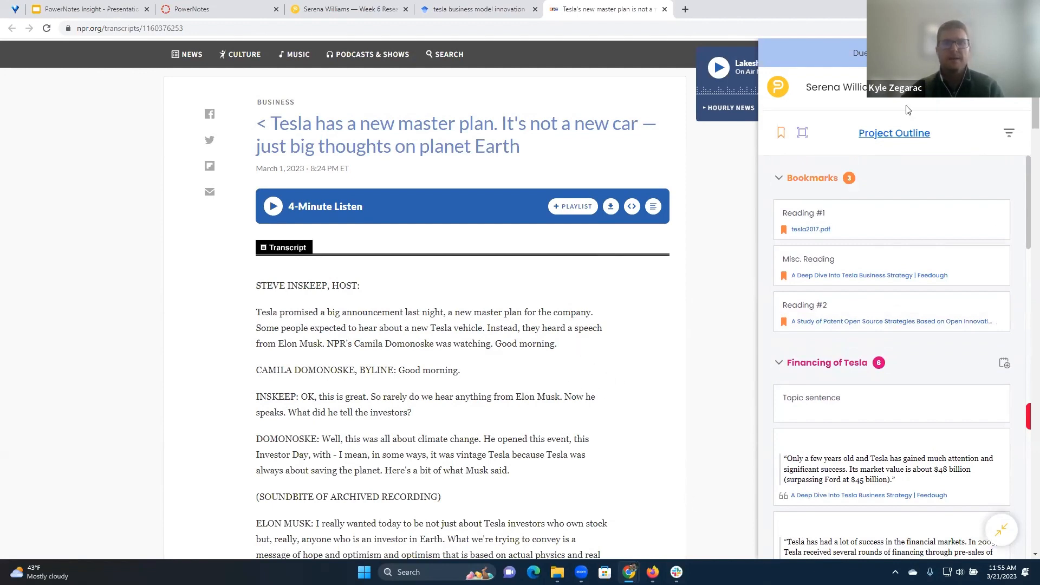
left_click(901, 90)
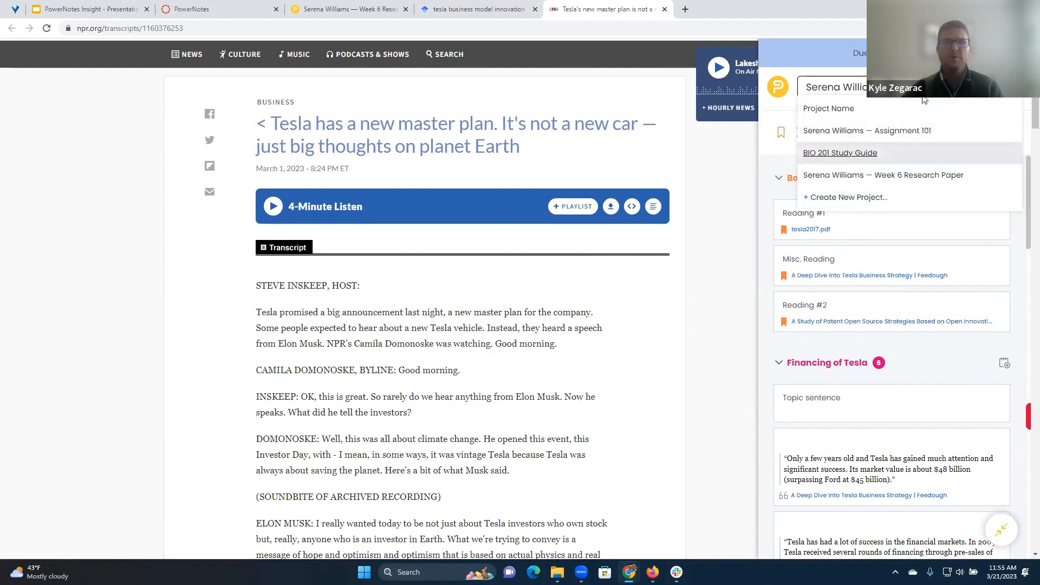
left_click(747, 193)
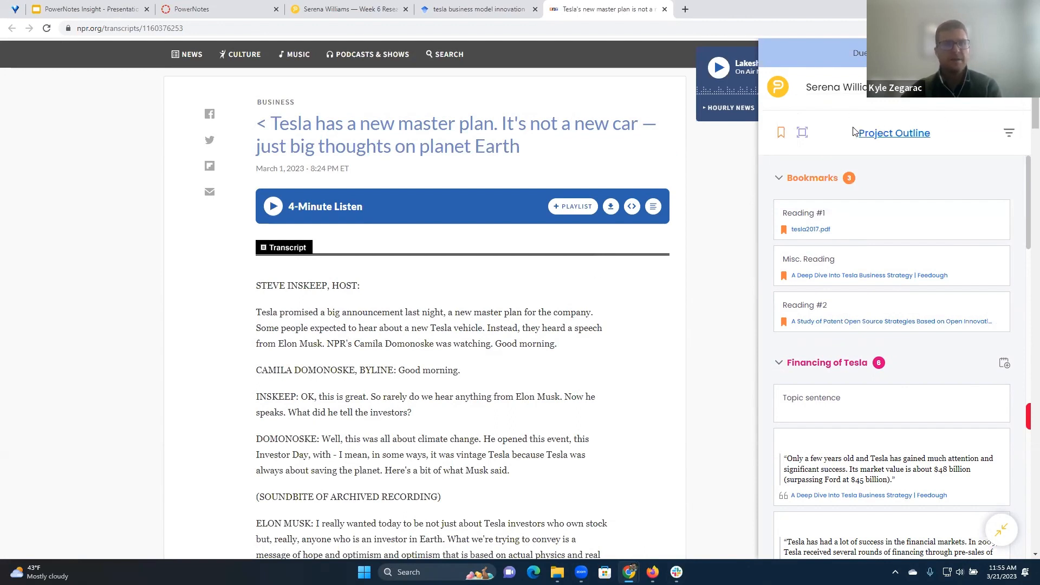
Step: Switch to the instructor's Firefox window, view the PowerNotes projects page and go to the PowerNotes 101 assignments page
mouse_move(652, 572)
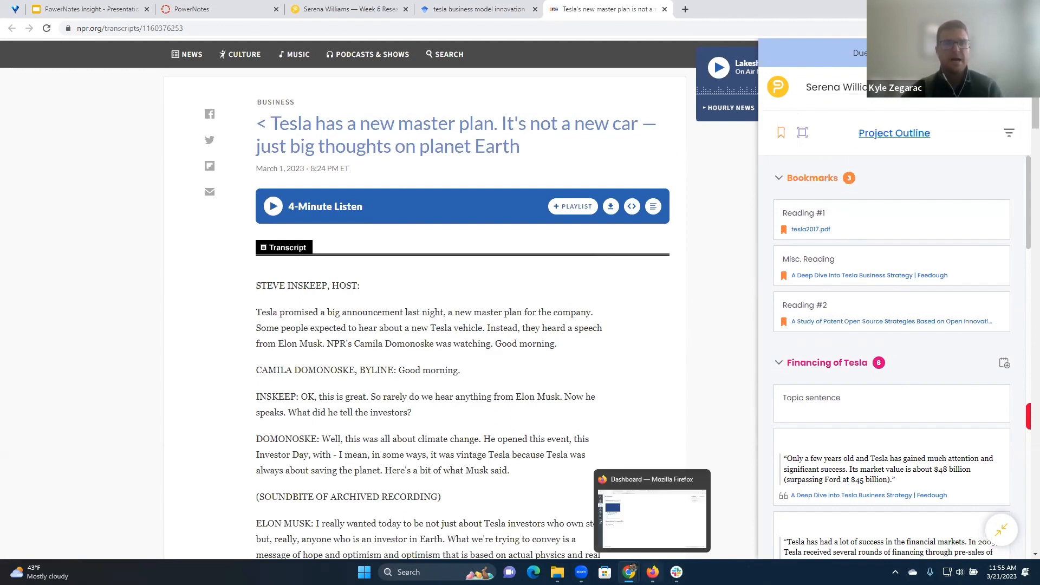
left_click(651, 518)
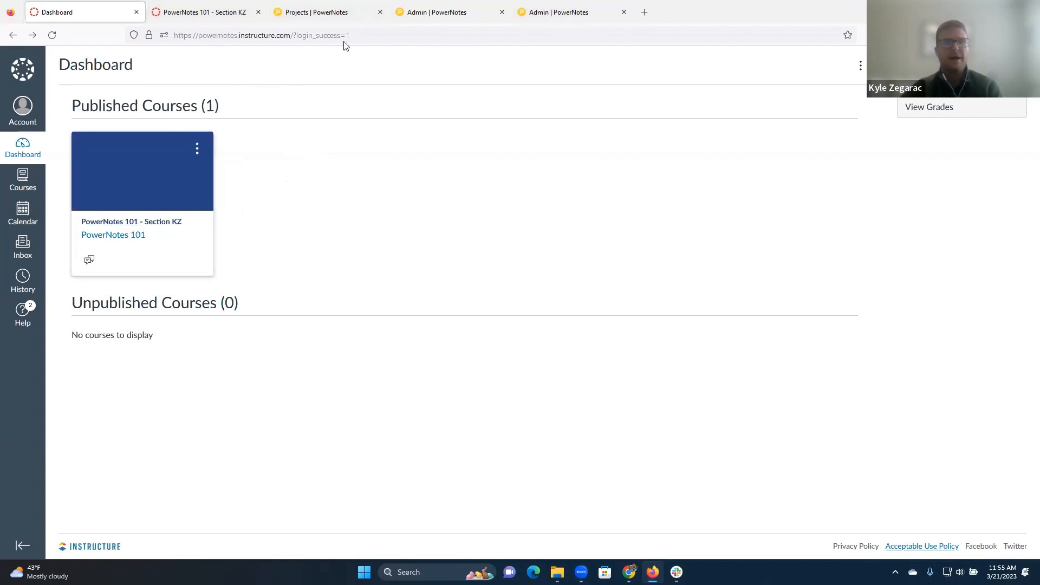
left_click(324, 12)
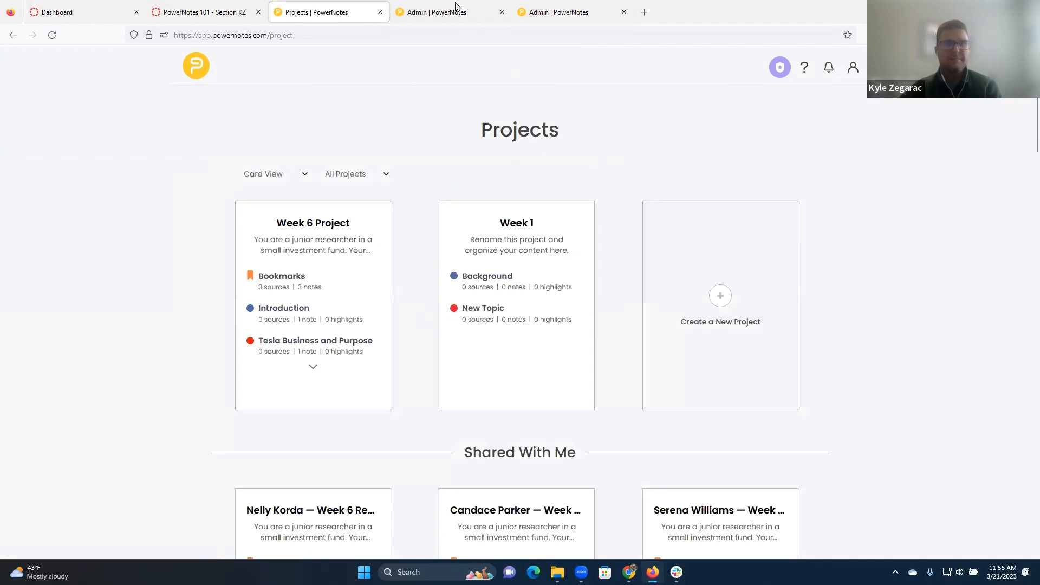
left_click(427, 12)
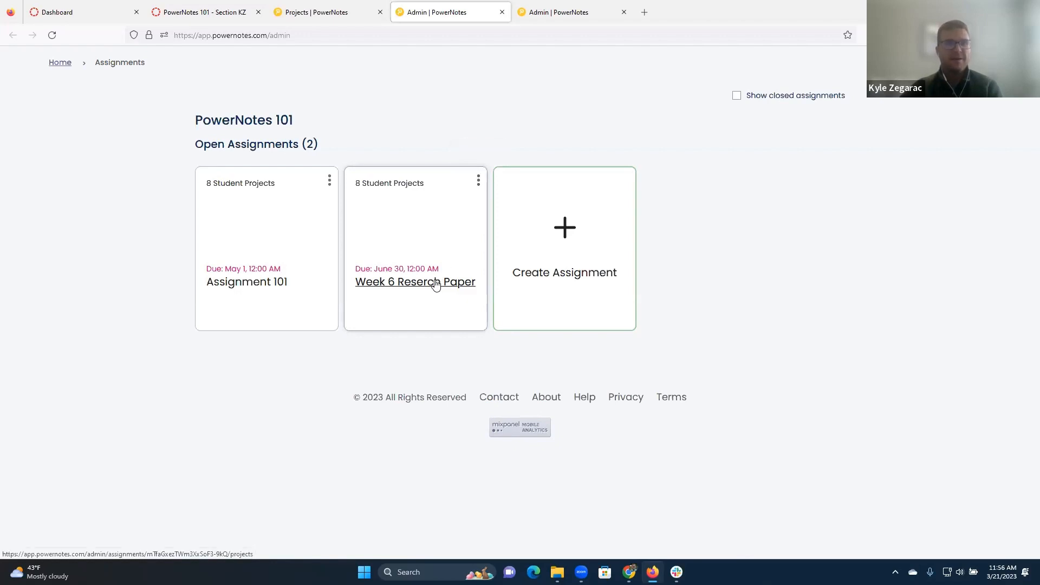
Step: Open the Week 6 Reserch Paper assignment for editing and review its sharing, citation, topic and Insight settings
left_click(480, 180)
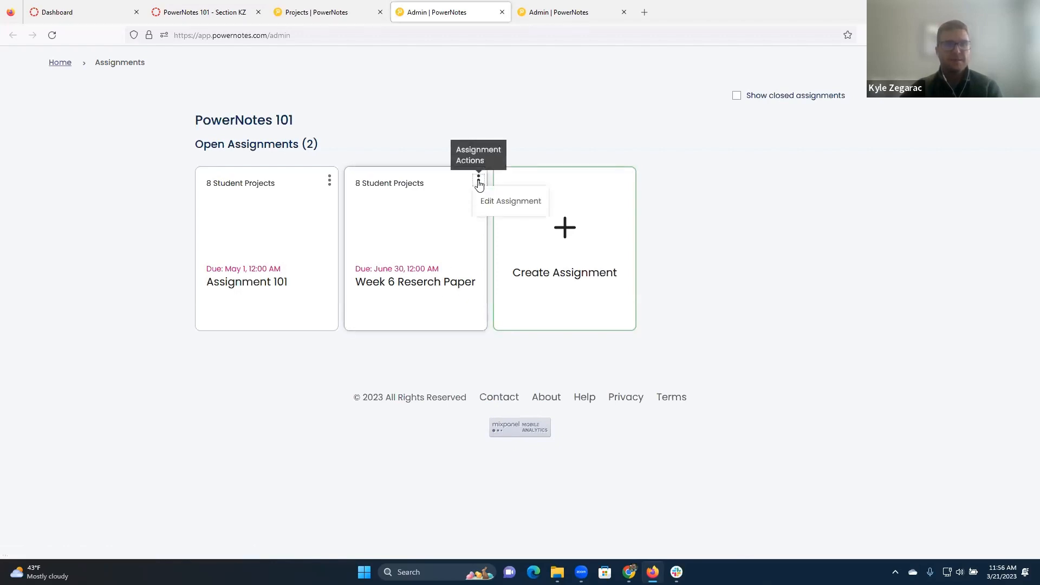
left_click(495, 203)
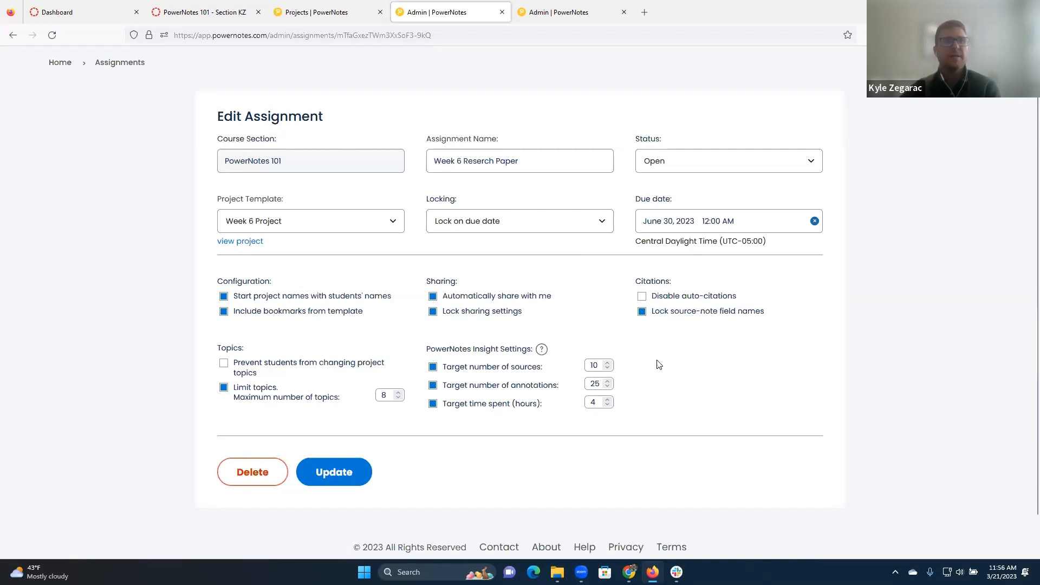
left_click(468, 165)
Step: Go to the student projects page for Week 6 Reserch Paper and look through the students' PowerNotes Insight scores
left_click(548, 12)
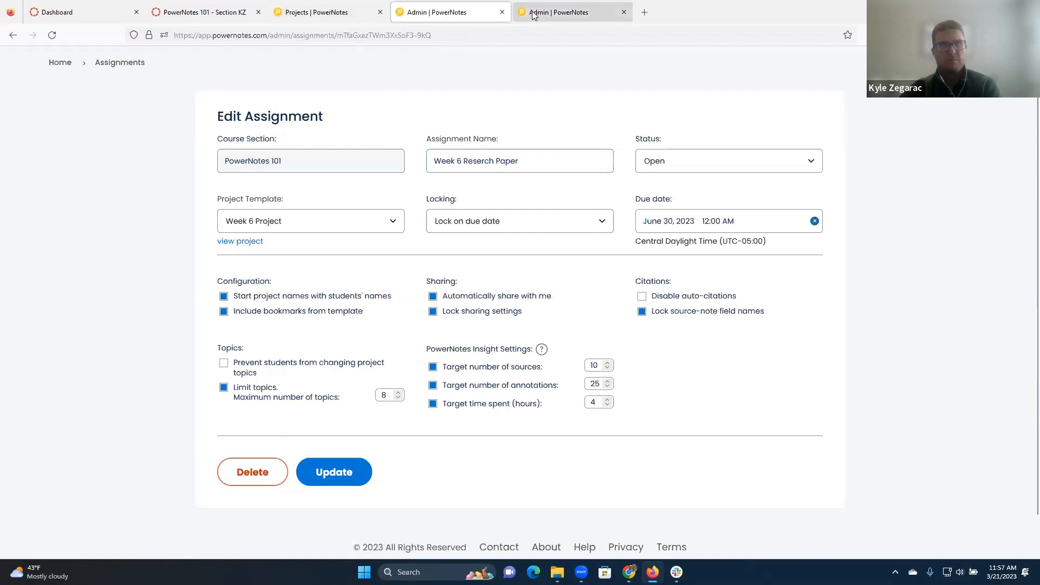
scroll(515, 283, "up", 1)
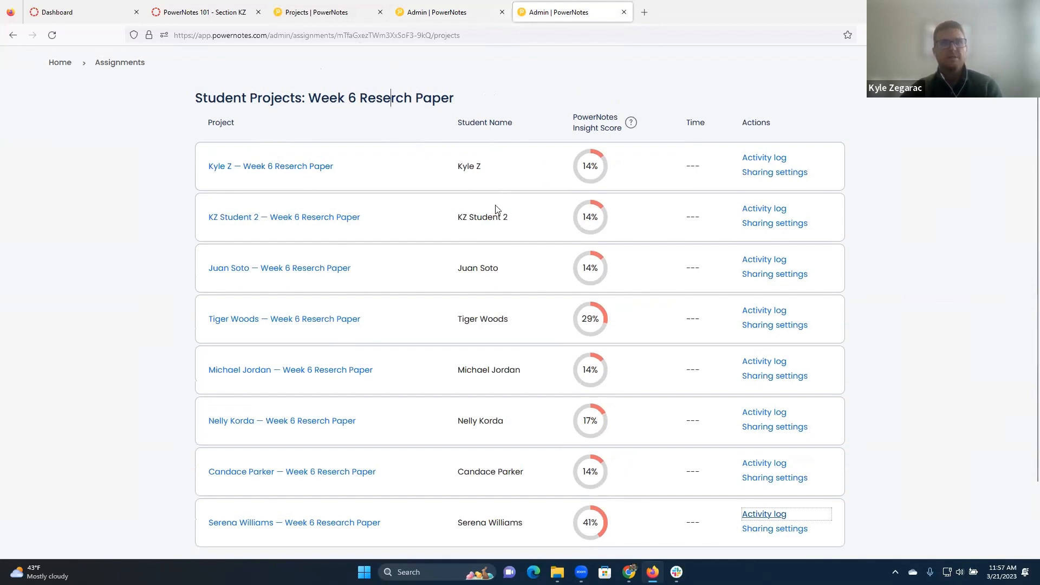
scroll(501, 293, "down", 3)
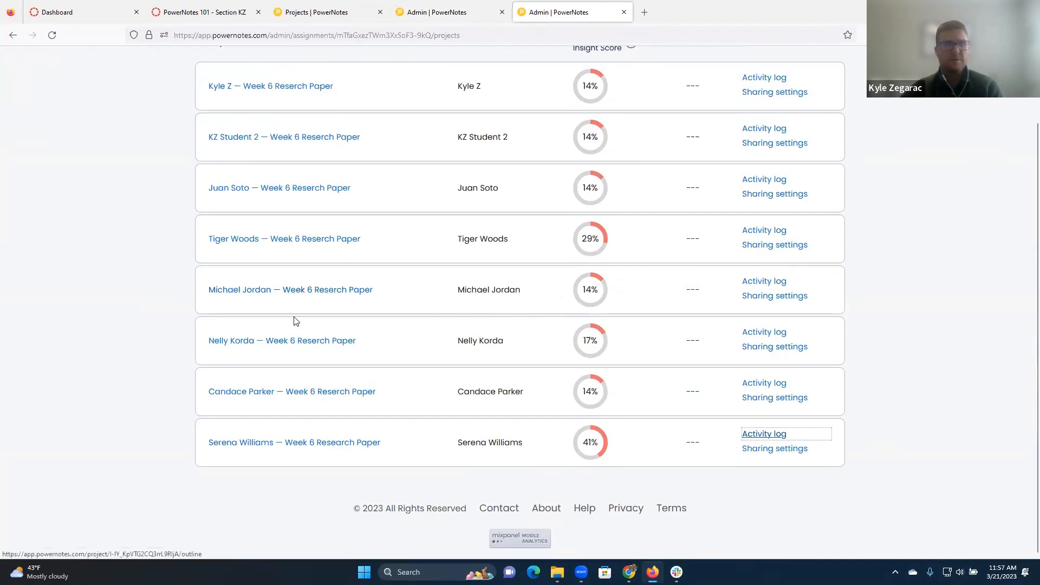
Step: Open the fifth listed student's Week 6 Reserch Paper project, look through its bookmarks and topics, and close it again
left_click(294, 289)
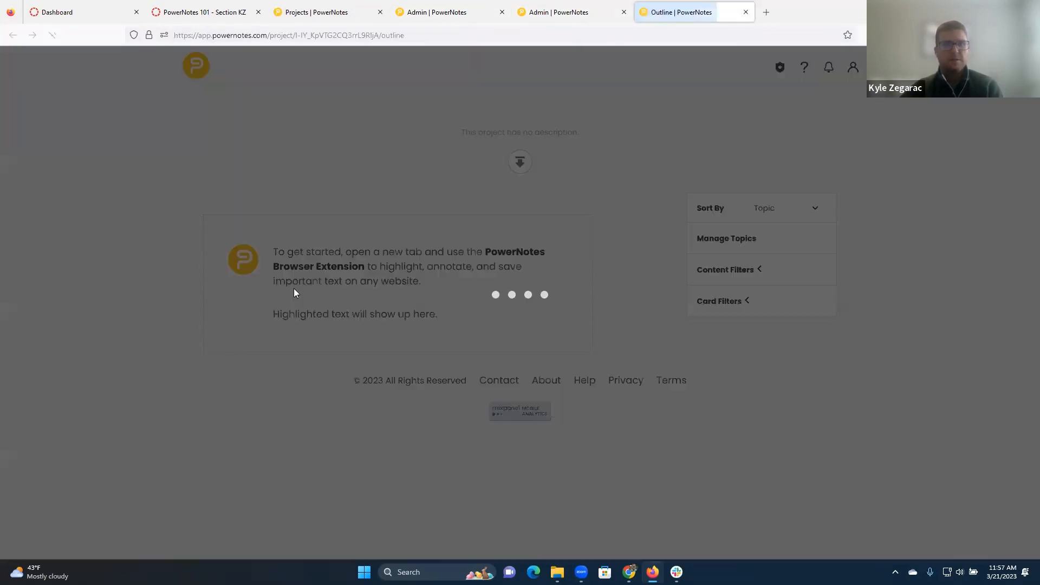
scroll(461, 302, "down", 8)
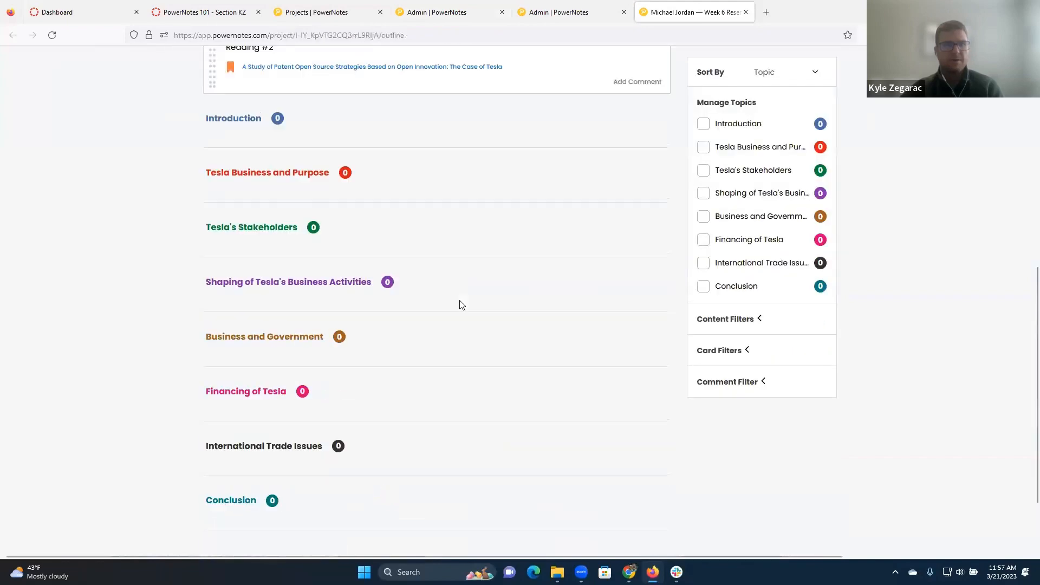
scroll(491, 326, "up", 8)
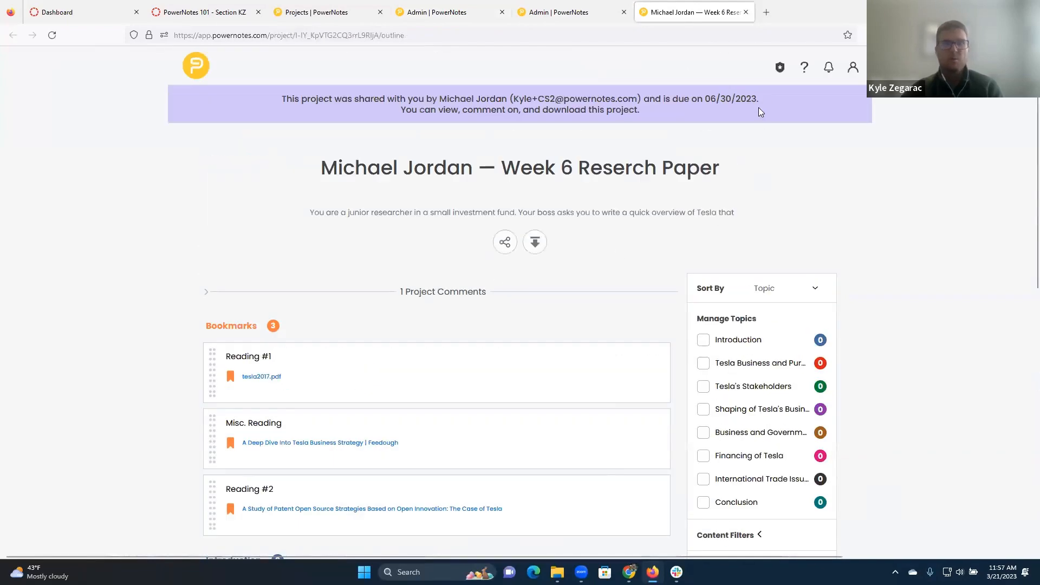
left_click(747, 13)
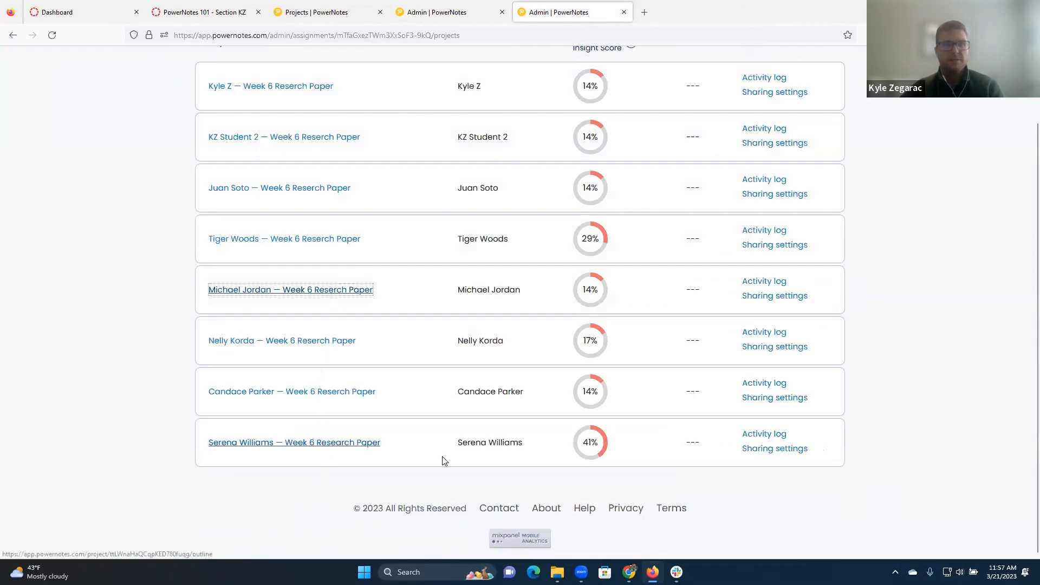
Step: Open the activity log of the last listed student's Week 6 Research Paper project and look through its events
scroll(583, 446, "up", 2)
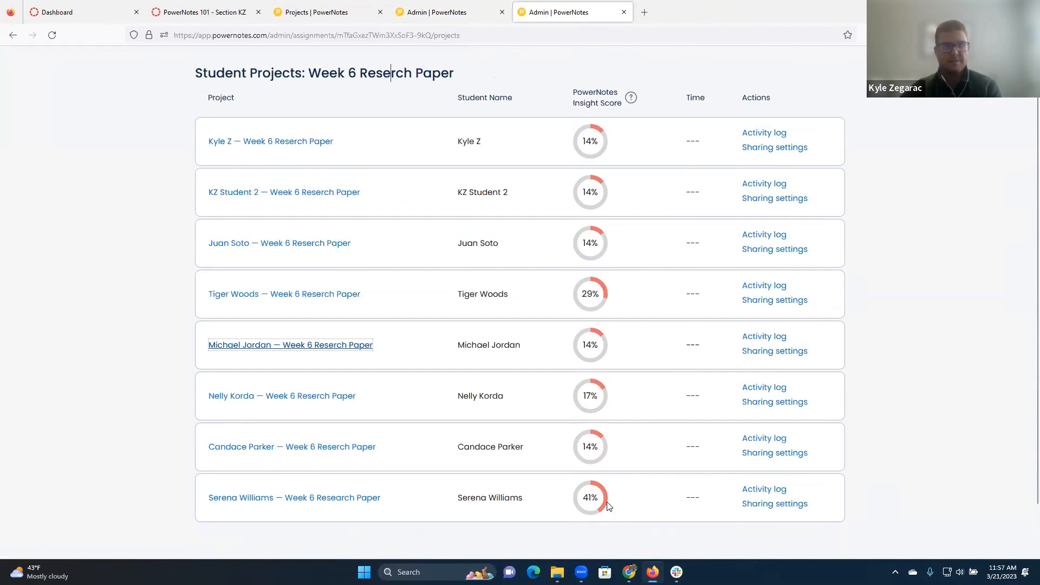
scroll(637, 491, "down", 1)
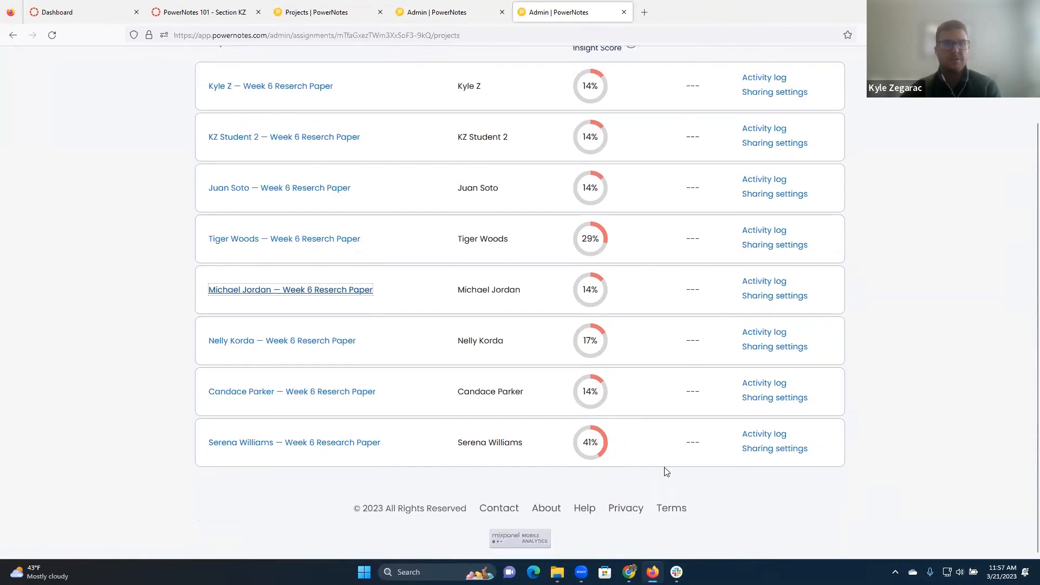
left_click(752, 436)
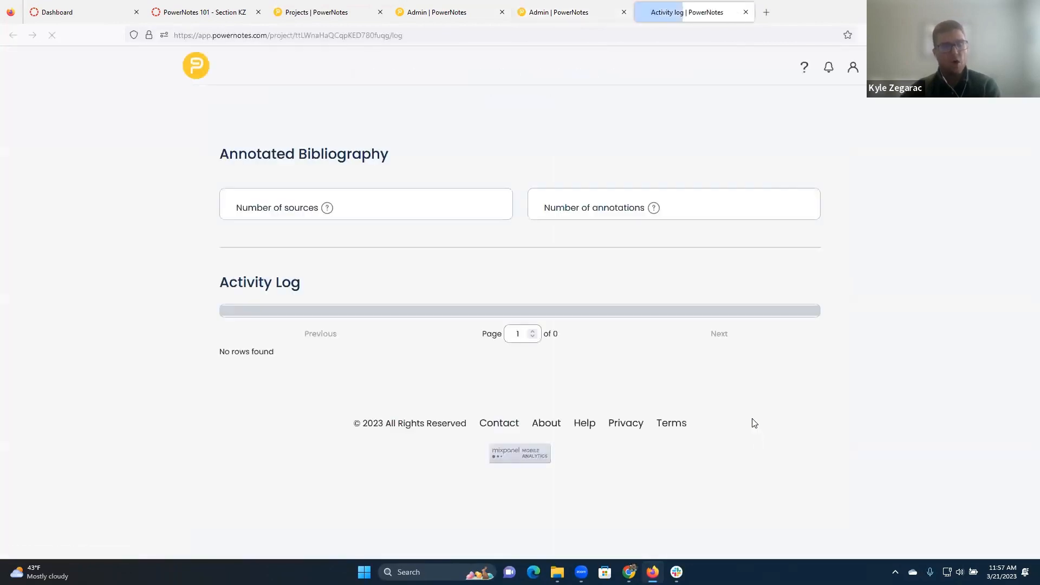
scroll(518, 313, "down", 4)
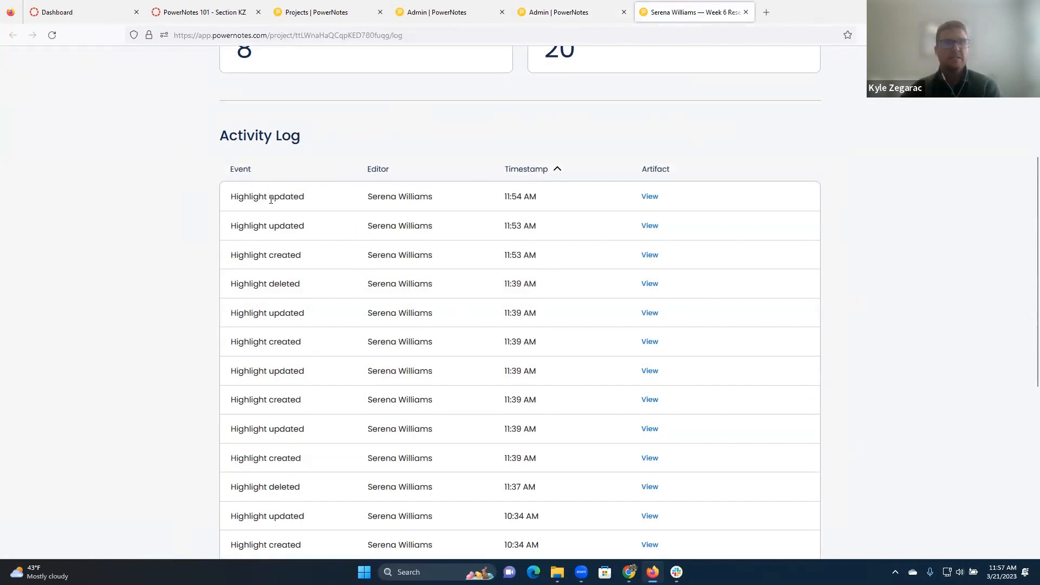
scroll(307, 337, "down", 3)
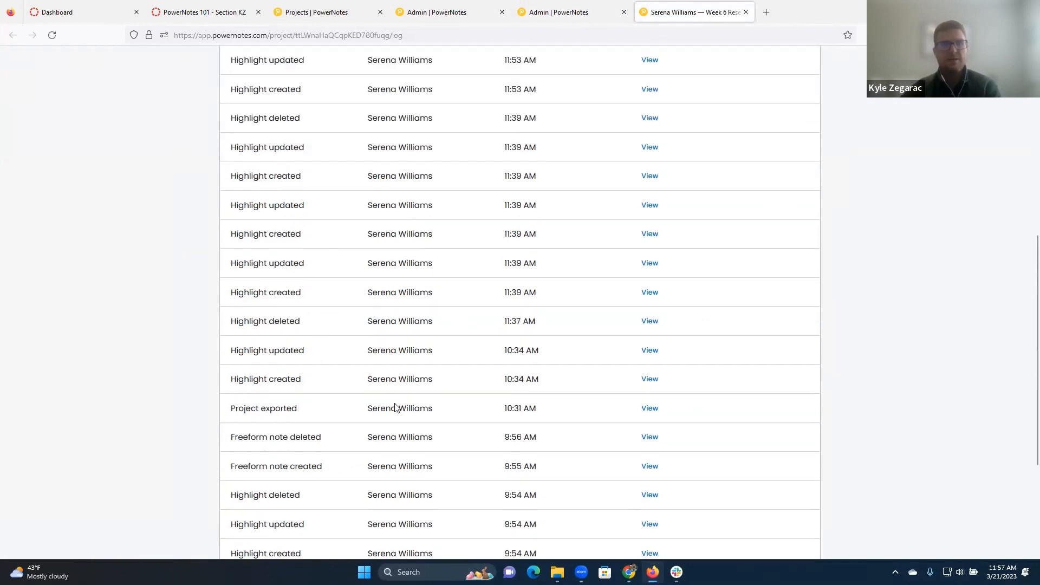
Step: Show the artifacts of the freeform note deleted at 9:56 AM and those created at 9:55 AM and on March 20
left_click(652, 438)
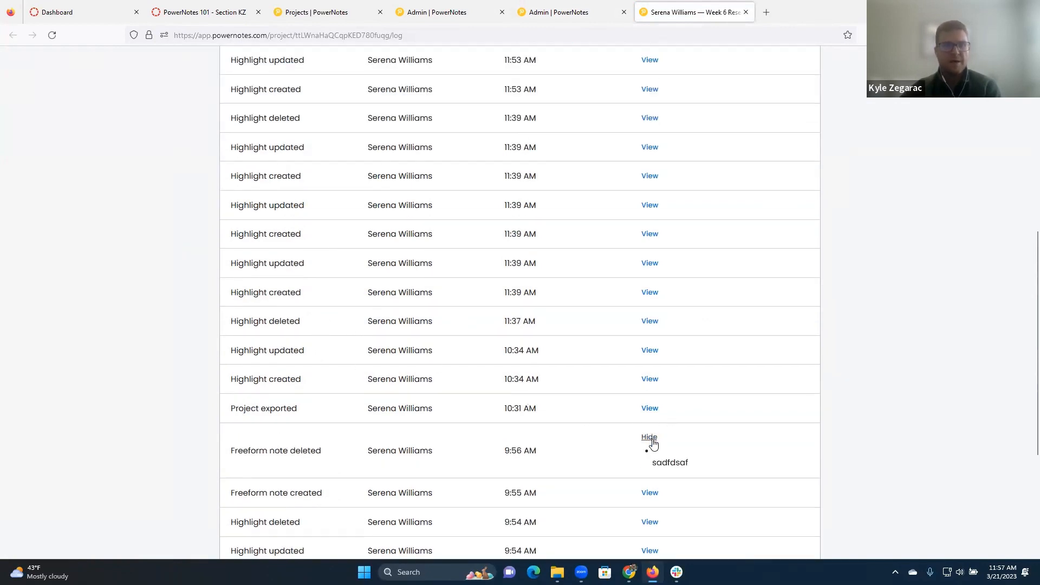
scroll(665, 391, "down", 2)
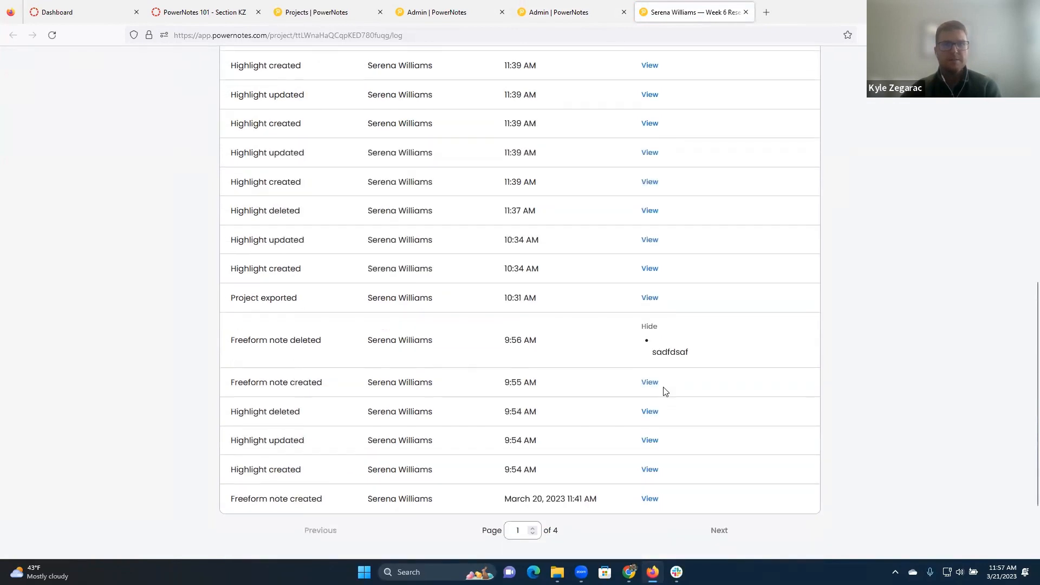
double_click(673, 357)
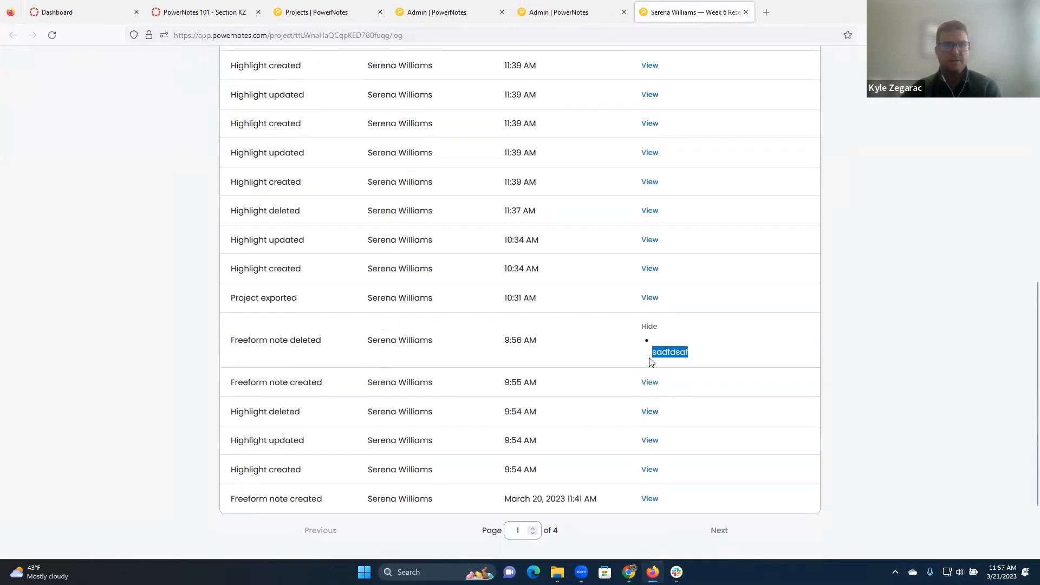
left_click_drag(649, 358, 695, 351)
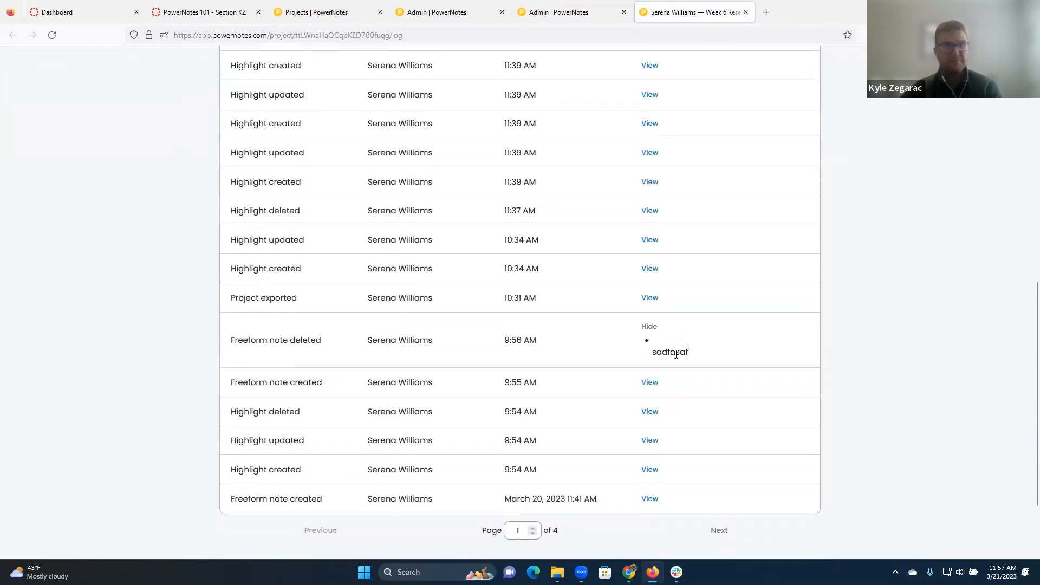
left_click(651, 384)
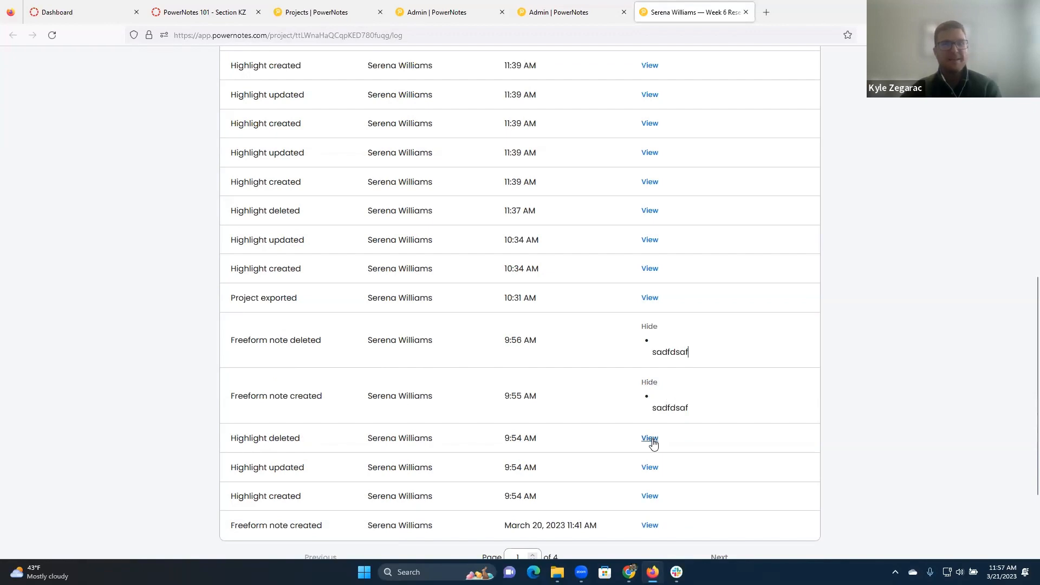
left_click(650, 525)
scroll(676, 401, "down", 3)
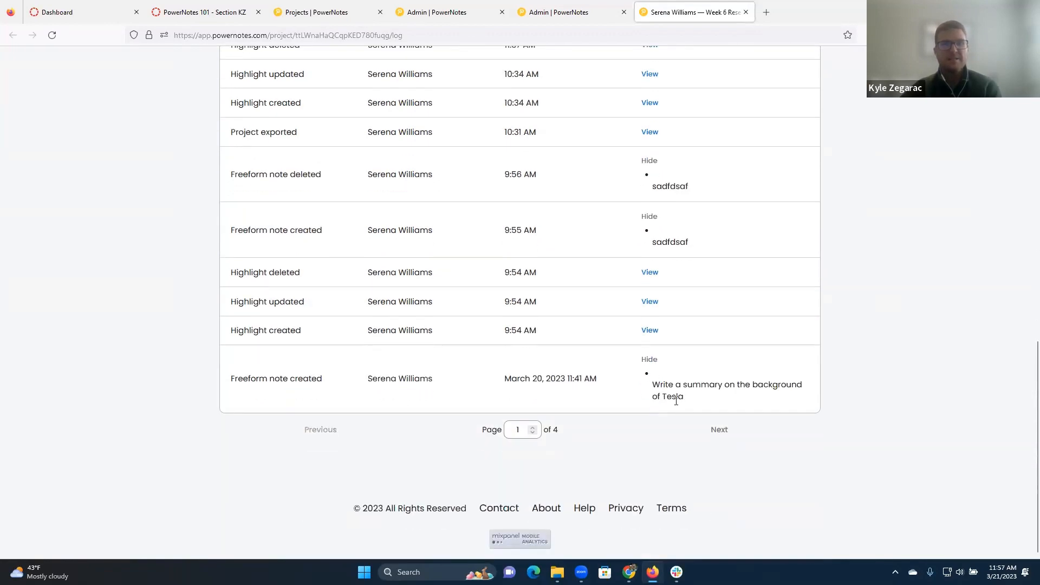
Step: View the artifact of the highlight updated at 9:54 AM, and hide all expanded artifacts in the activity log
left_click(651, 303)
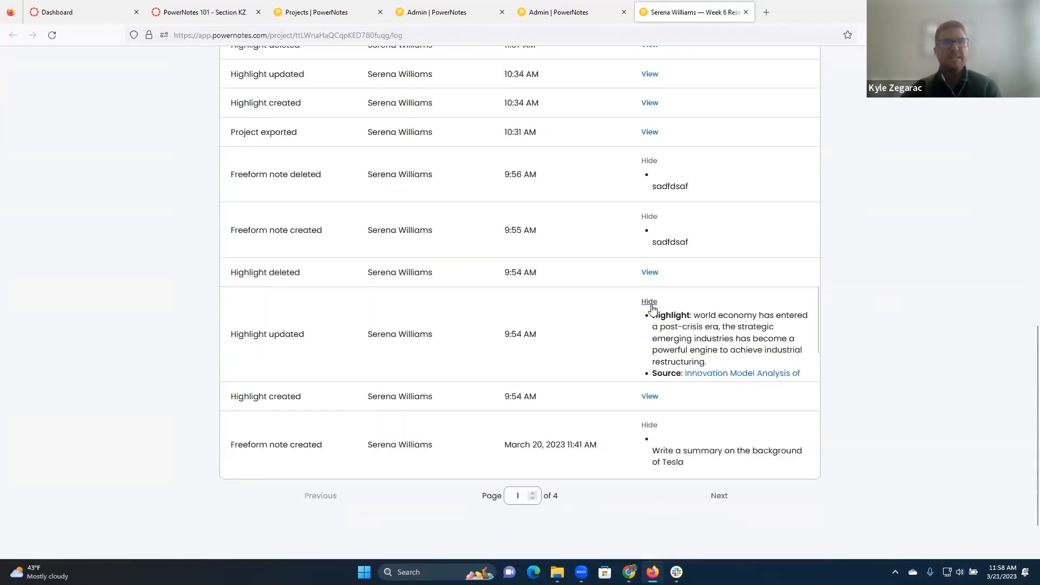
left_click(650, 302)
left_click(650, 217)
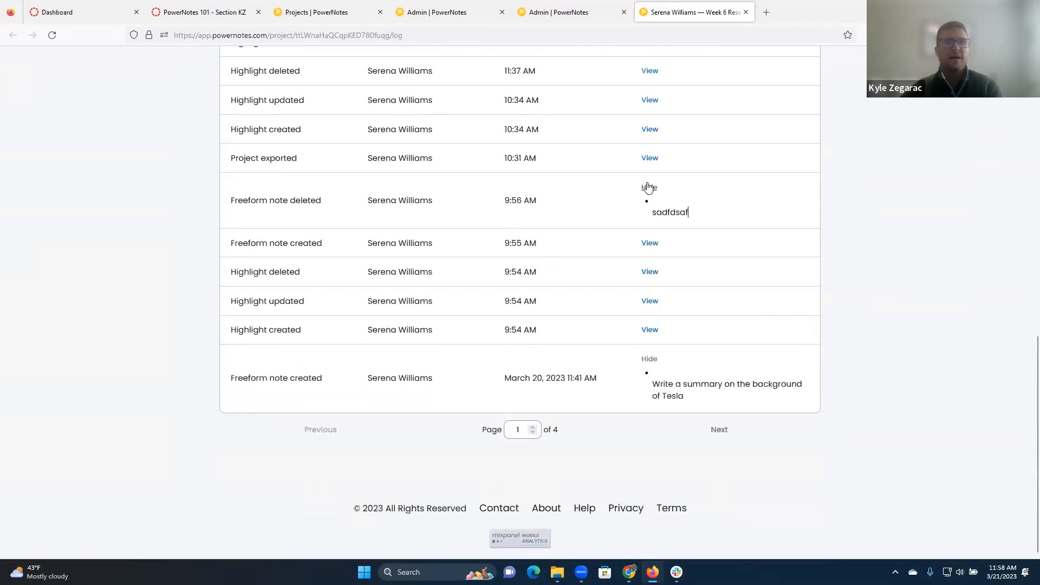
left_click(648, 188)
left_click(653, 359)
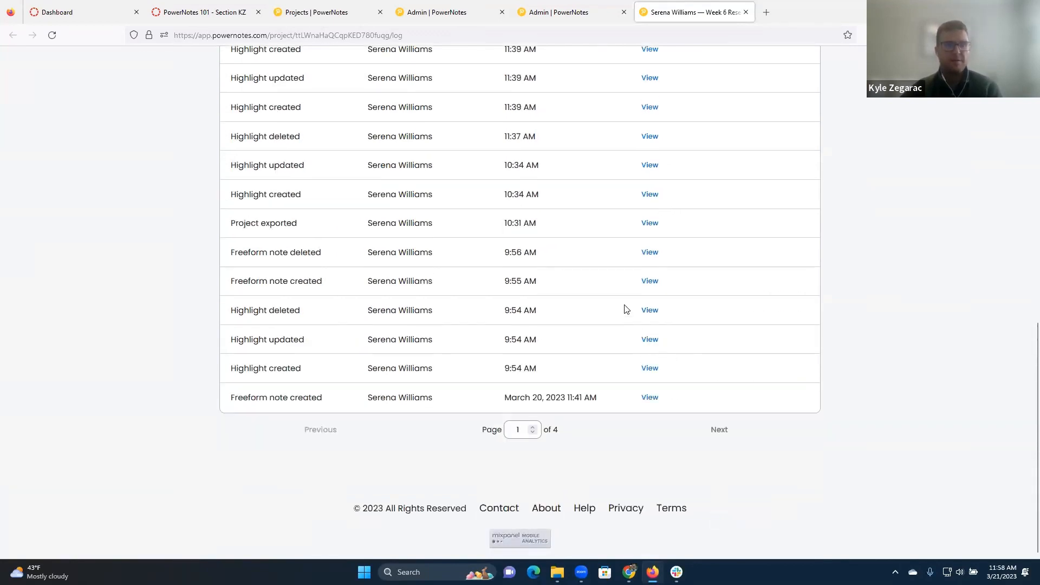
Step: Look back over the start of the activity log and return to the Week 6 Reserch Paper student projects page
scroll(626, 309, "up", 10)
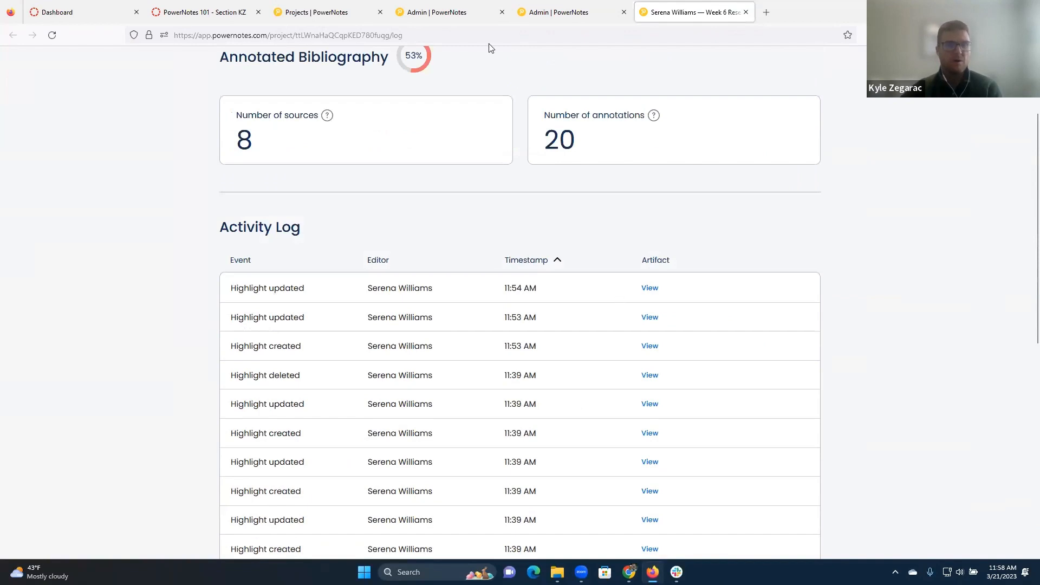
left_click(563, 15)
scroll(628, 211, "up", 5)
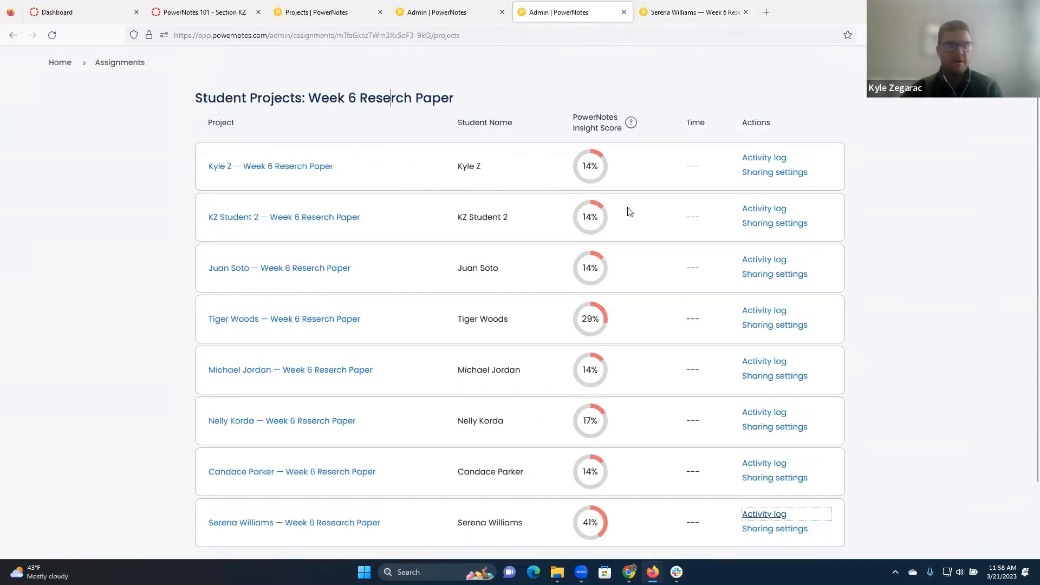